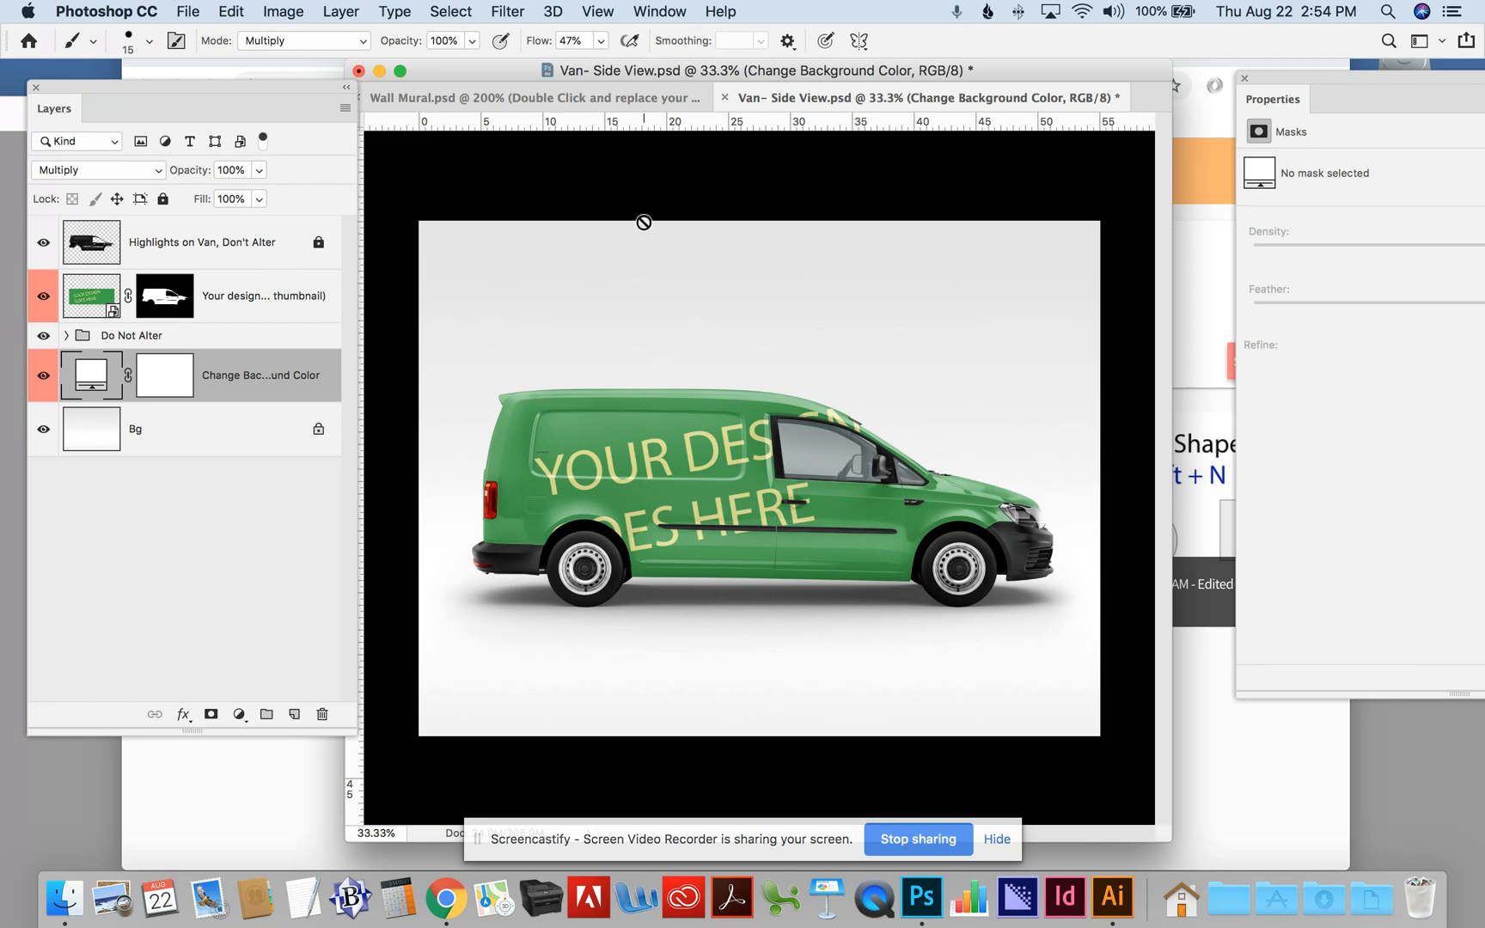
left_click(667, 10)
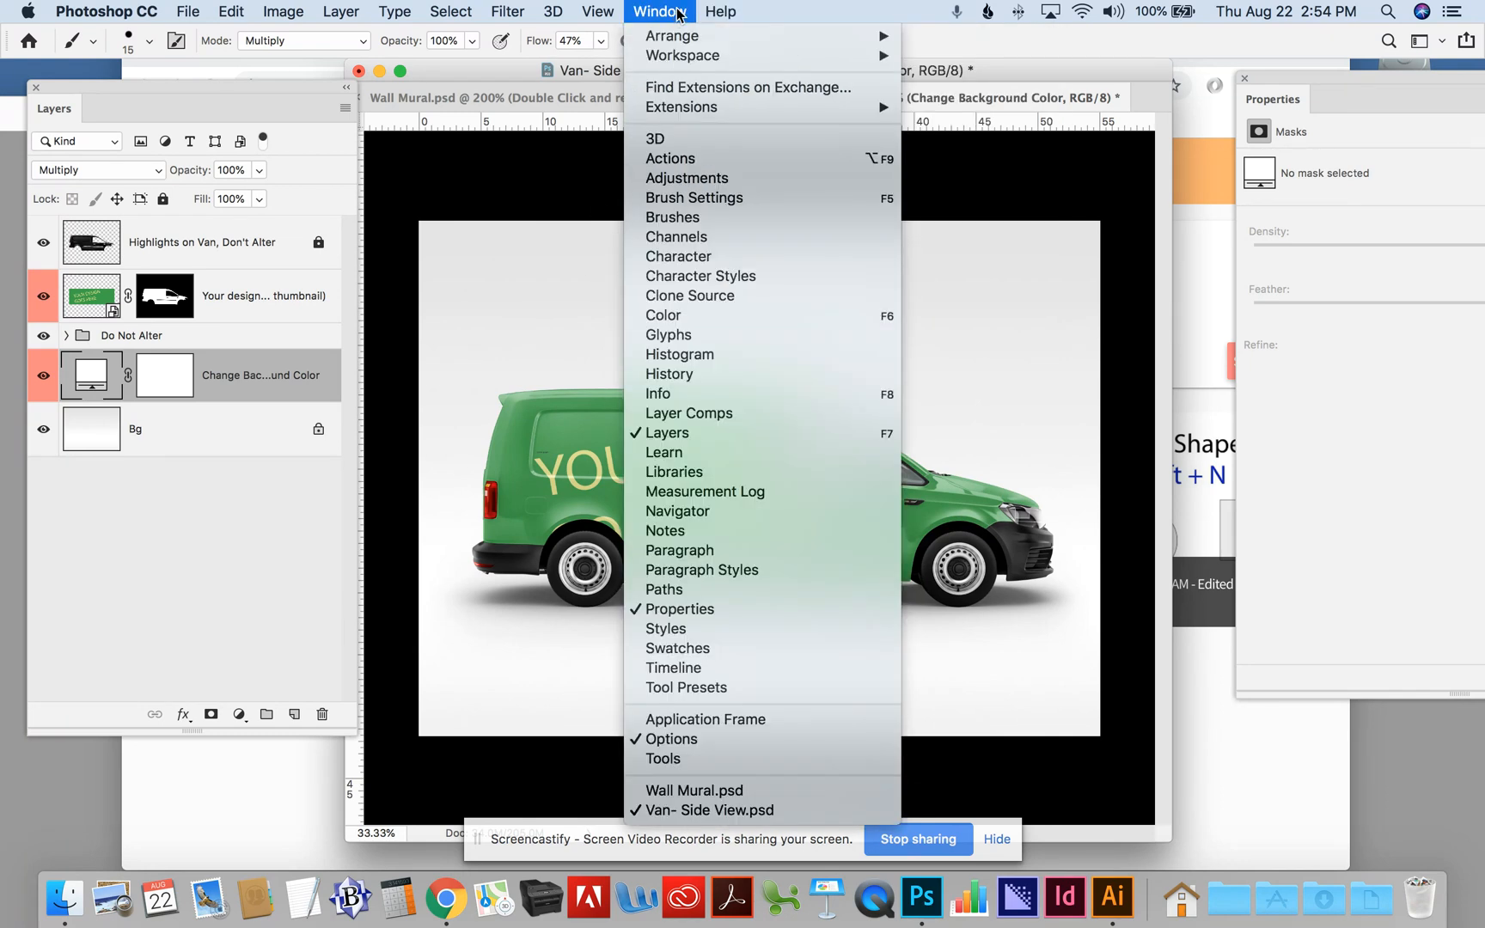
left_click(617, 49)
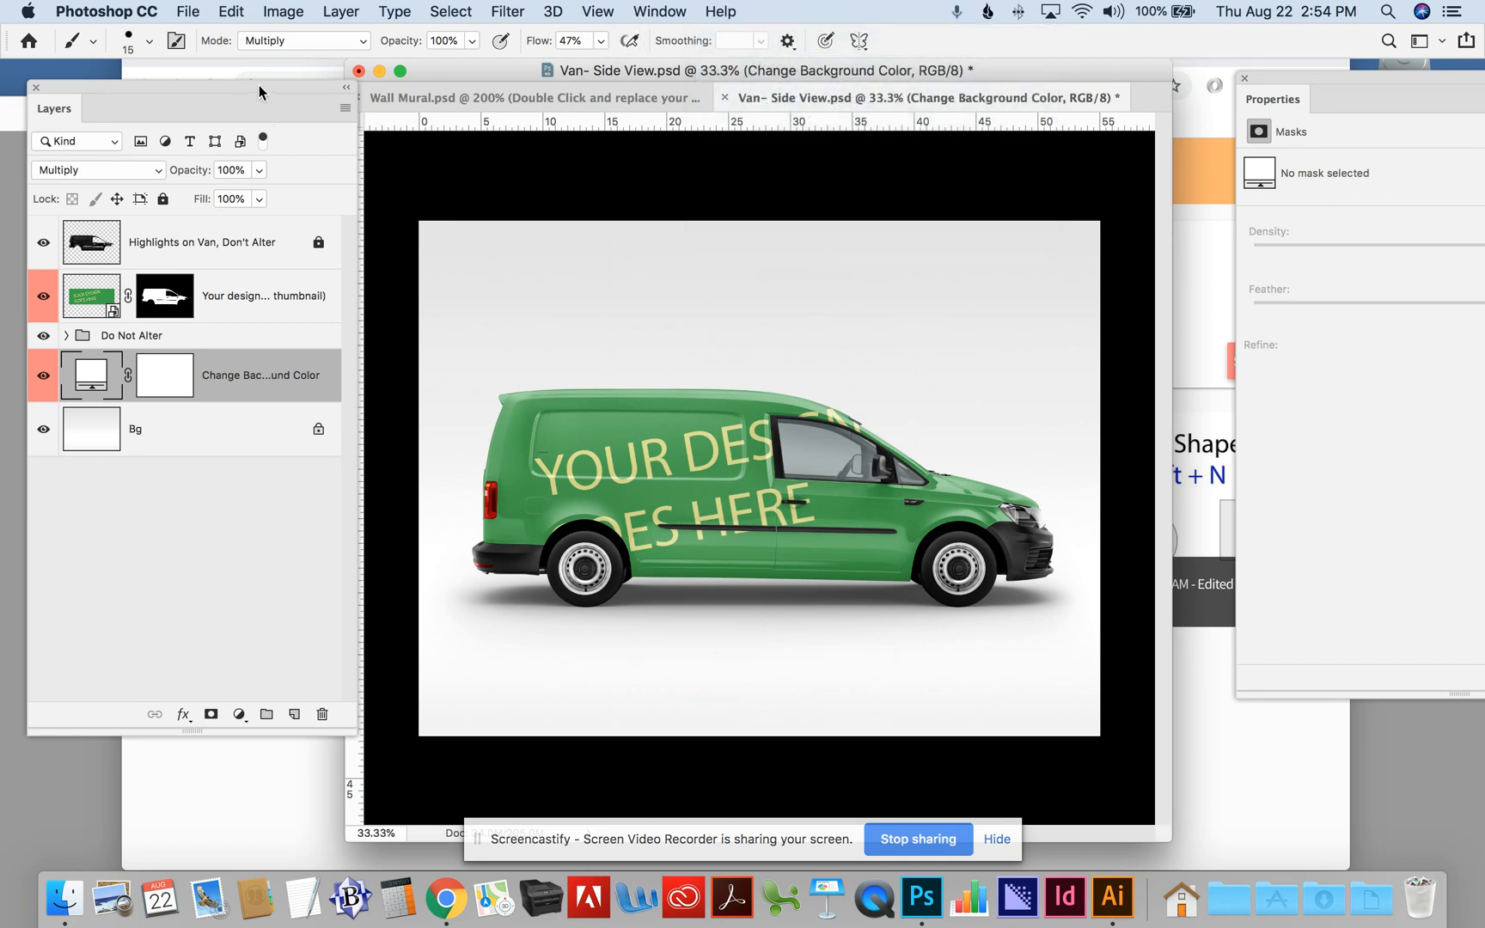
Hide and reshow the design layer to compare the van with and without its graphic.
left_click_drag(259, 86, 279, 80)
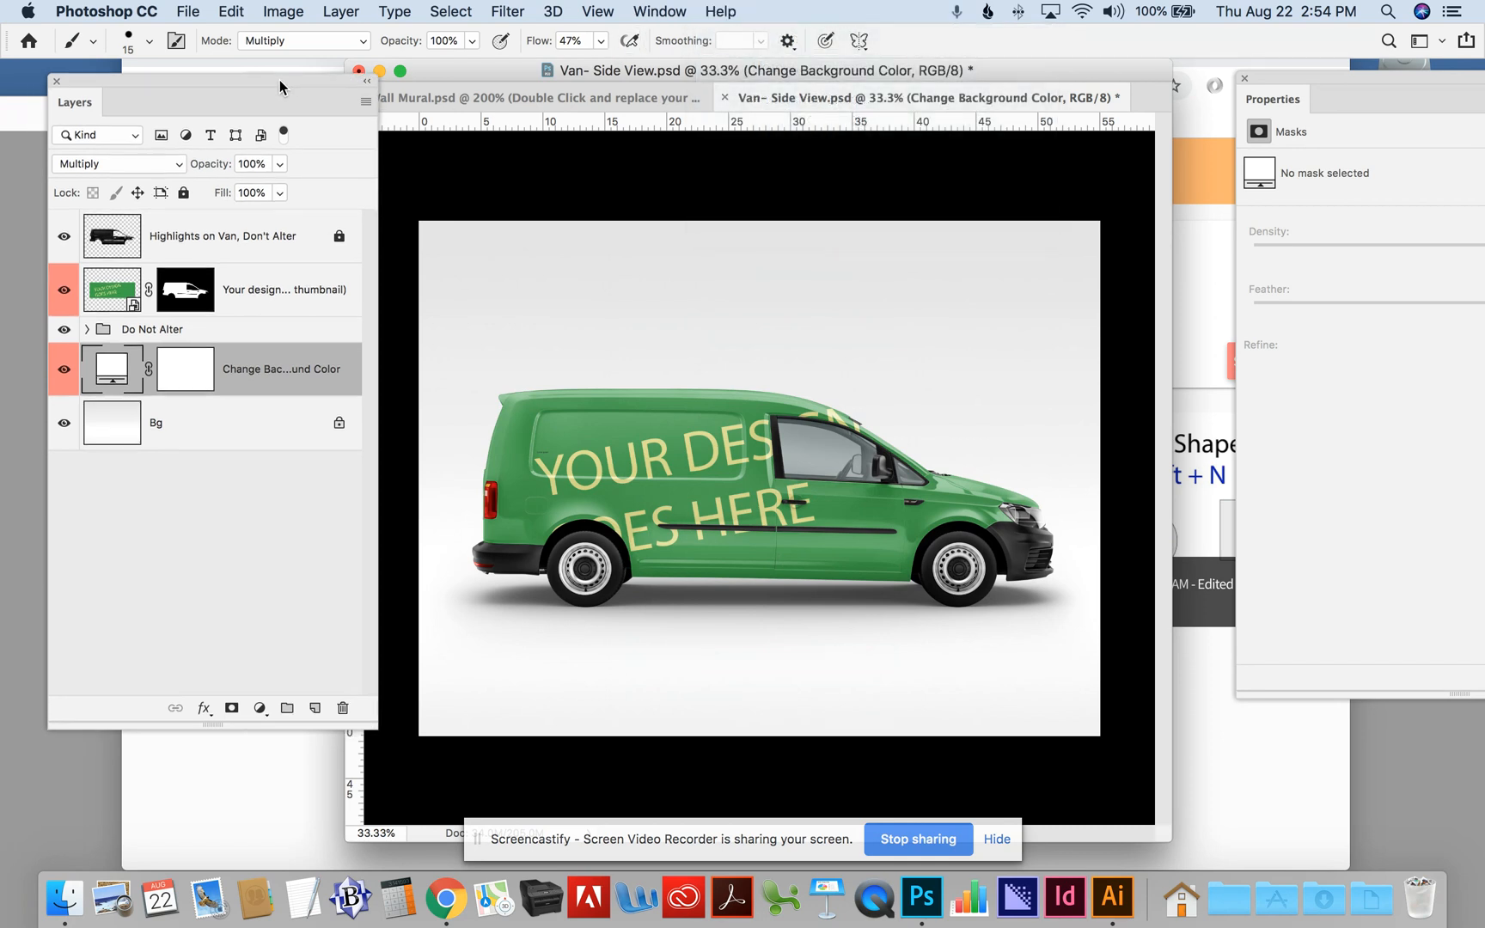
left_click(62, 285)
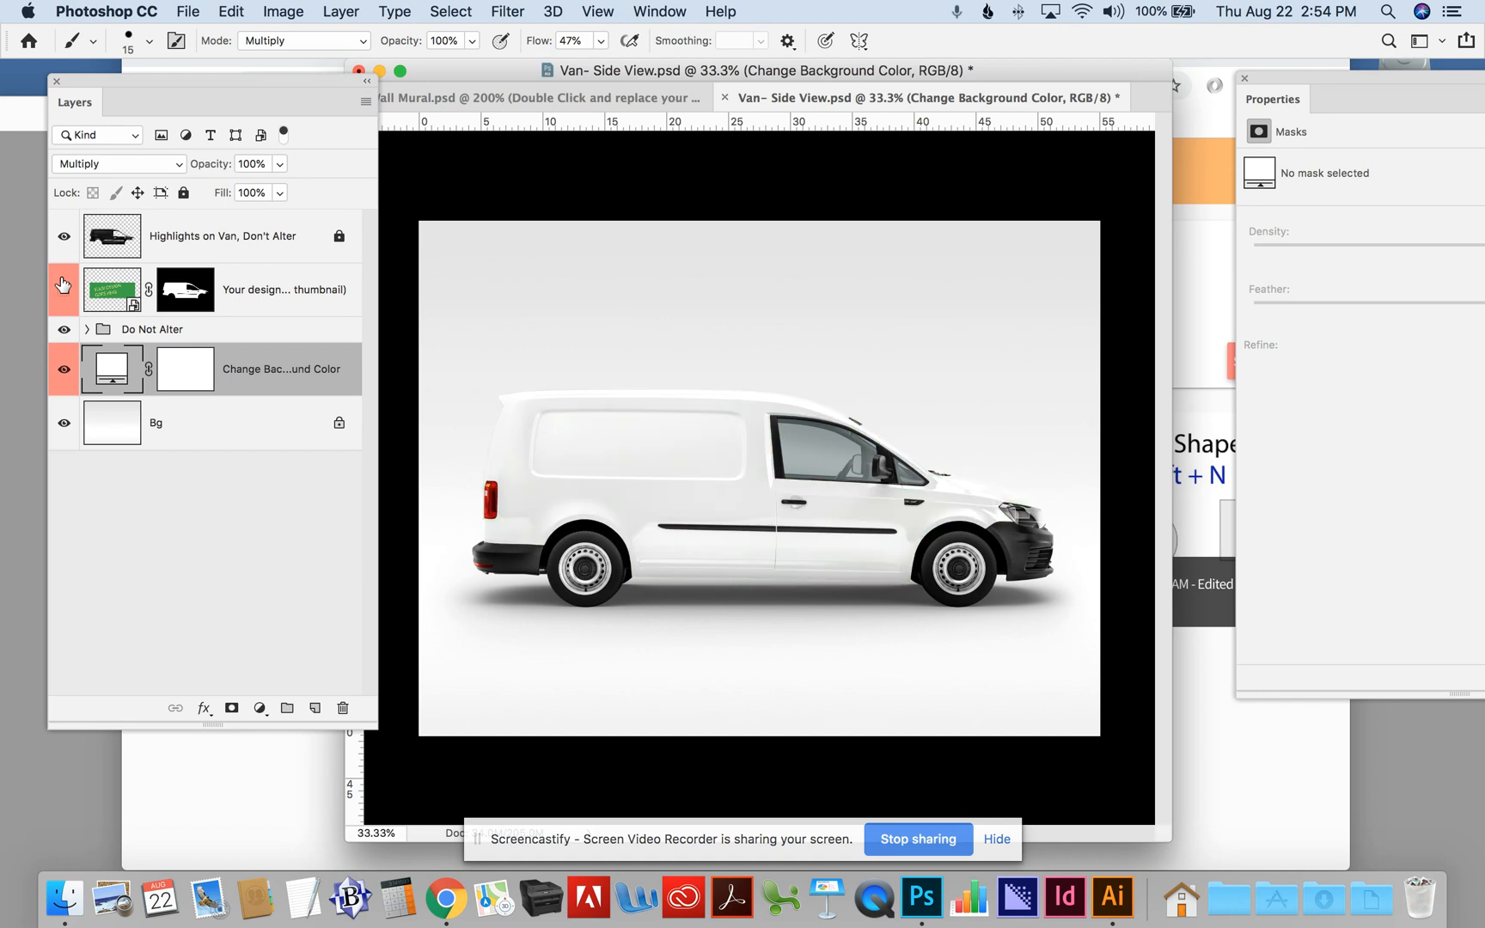
left_click(63, 290)
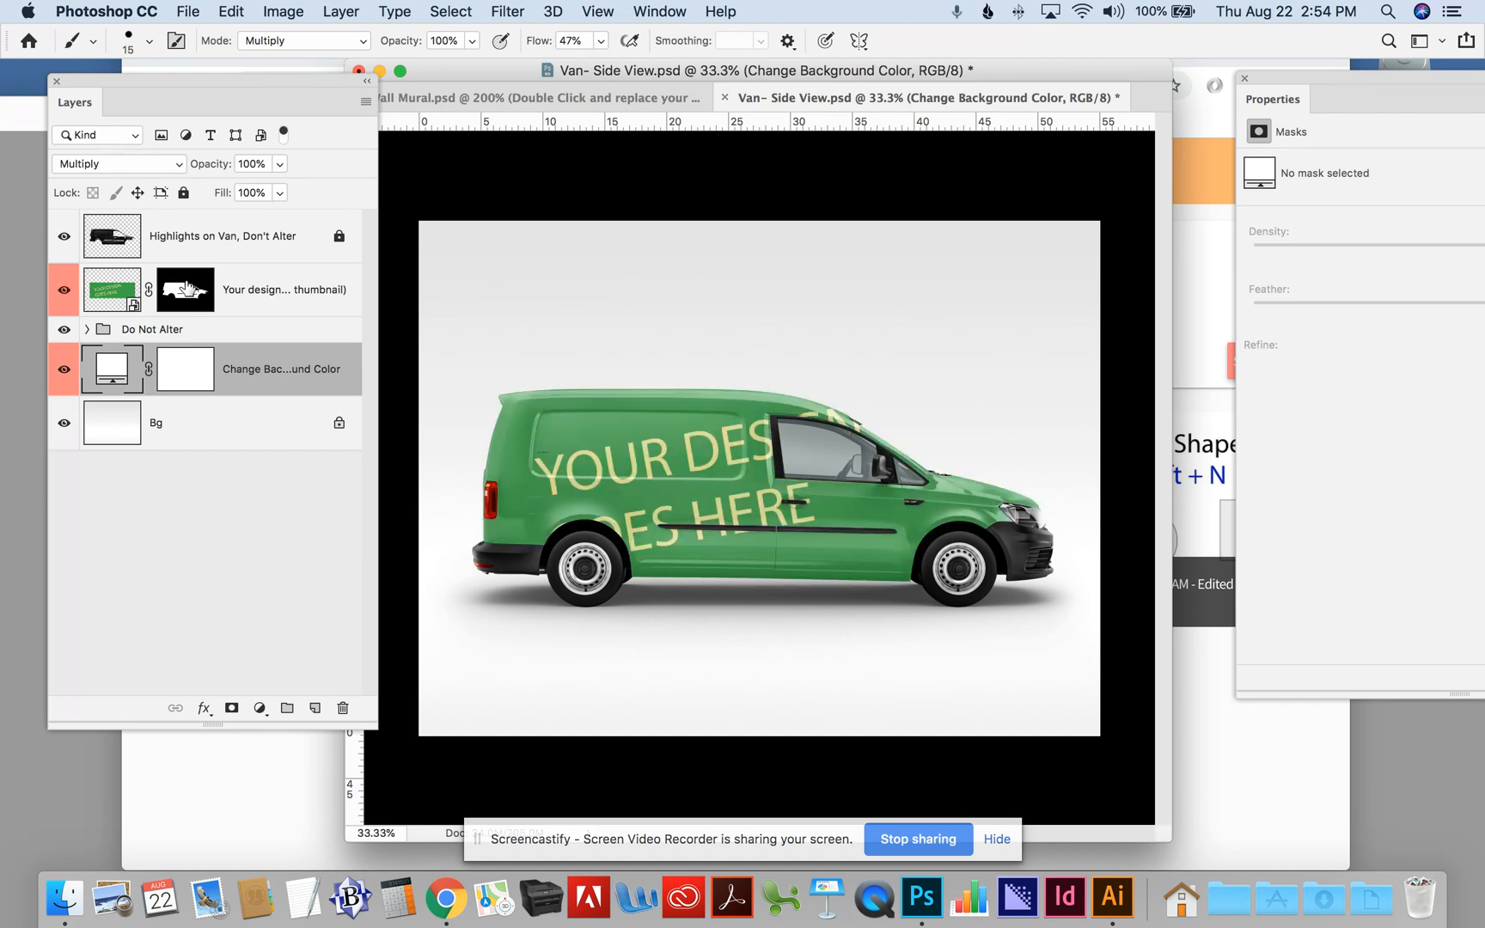
Open the contents of the van's design smart object and relink its missing graphic to VAN GRAPHIC SIDE VIEW.ai in the Links folder.
left_click(277, 279)
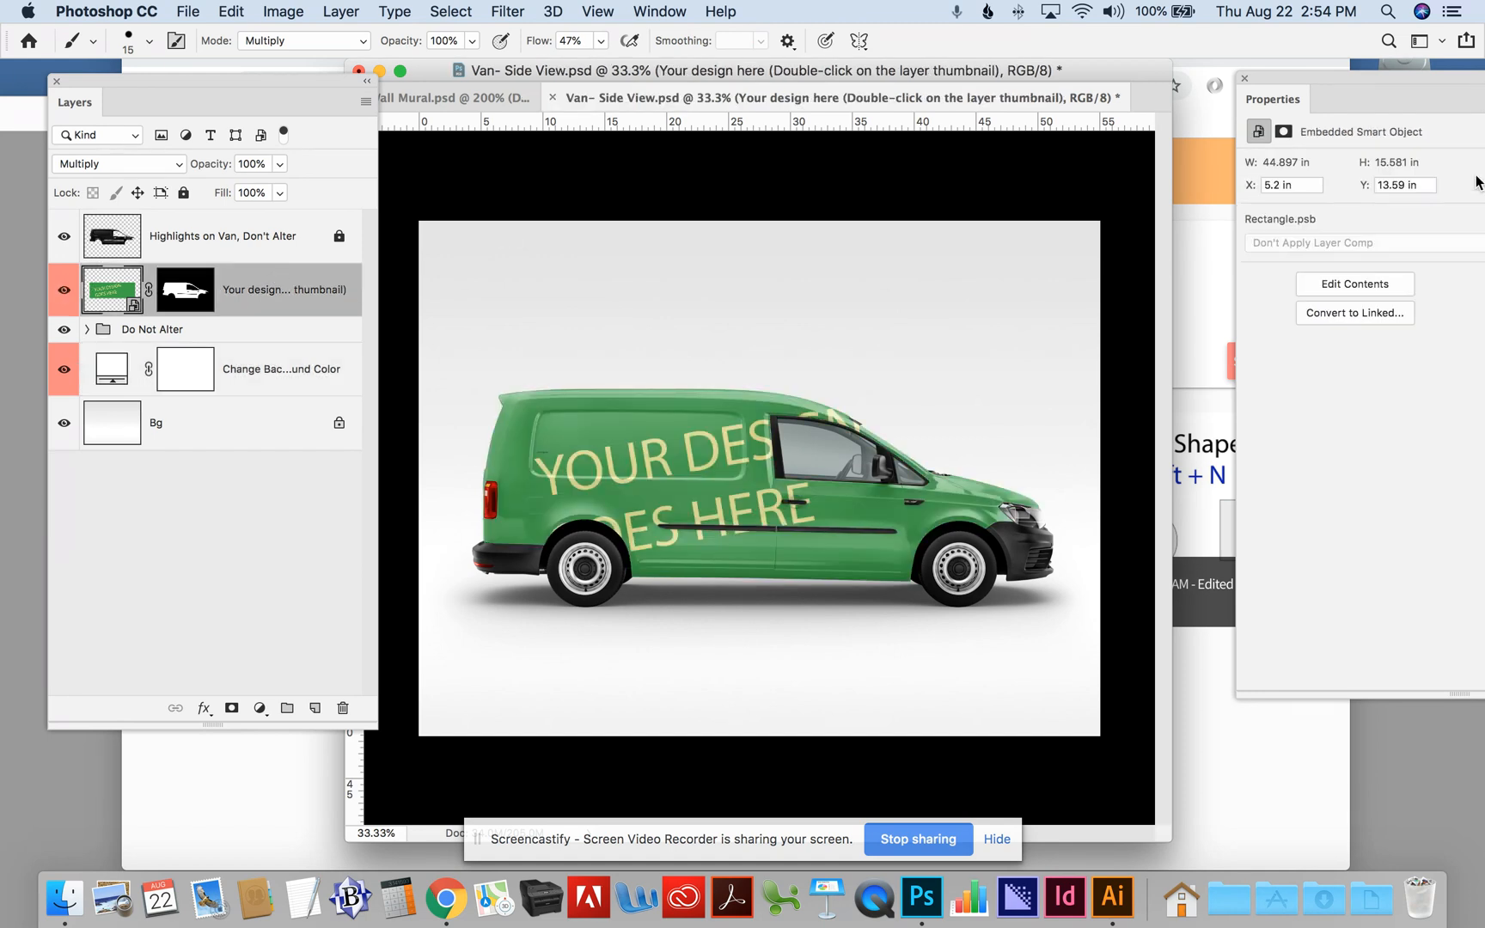
left_click(1356, 284)
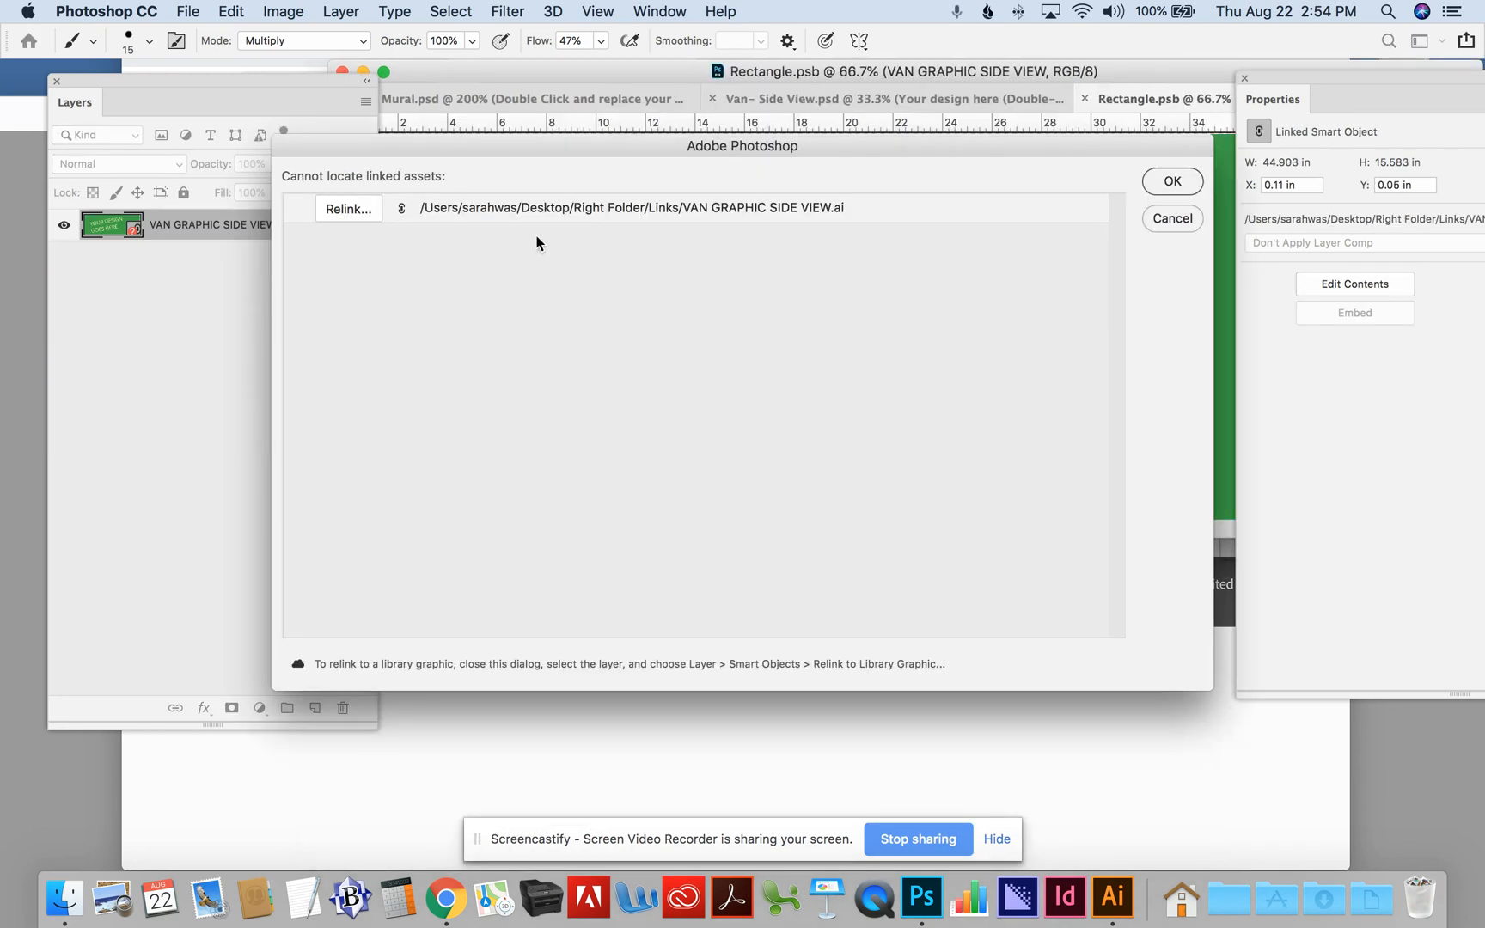
left_click(347, 213)
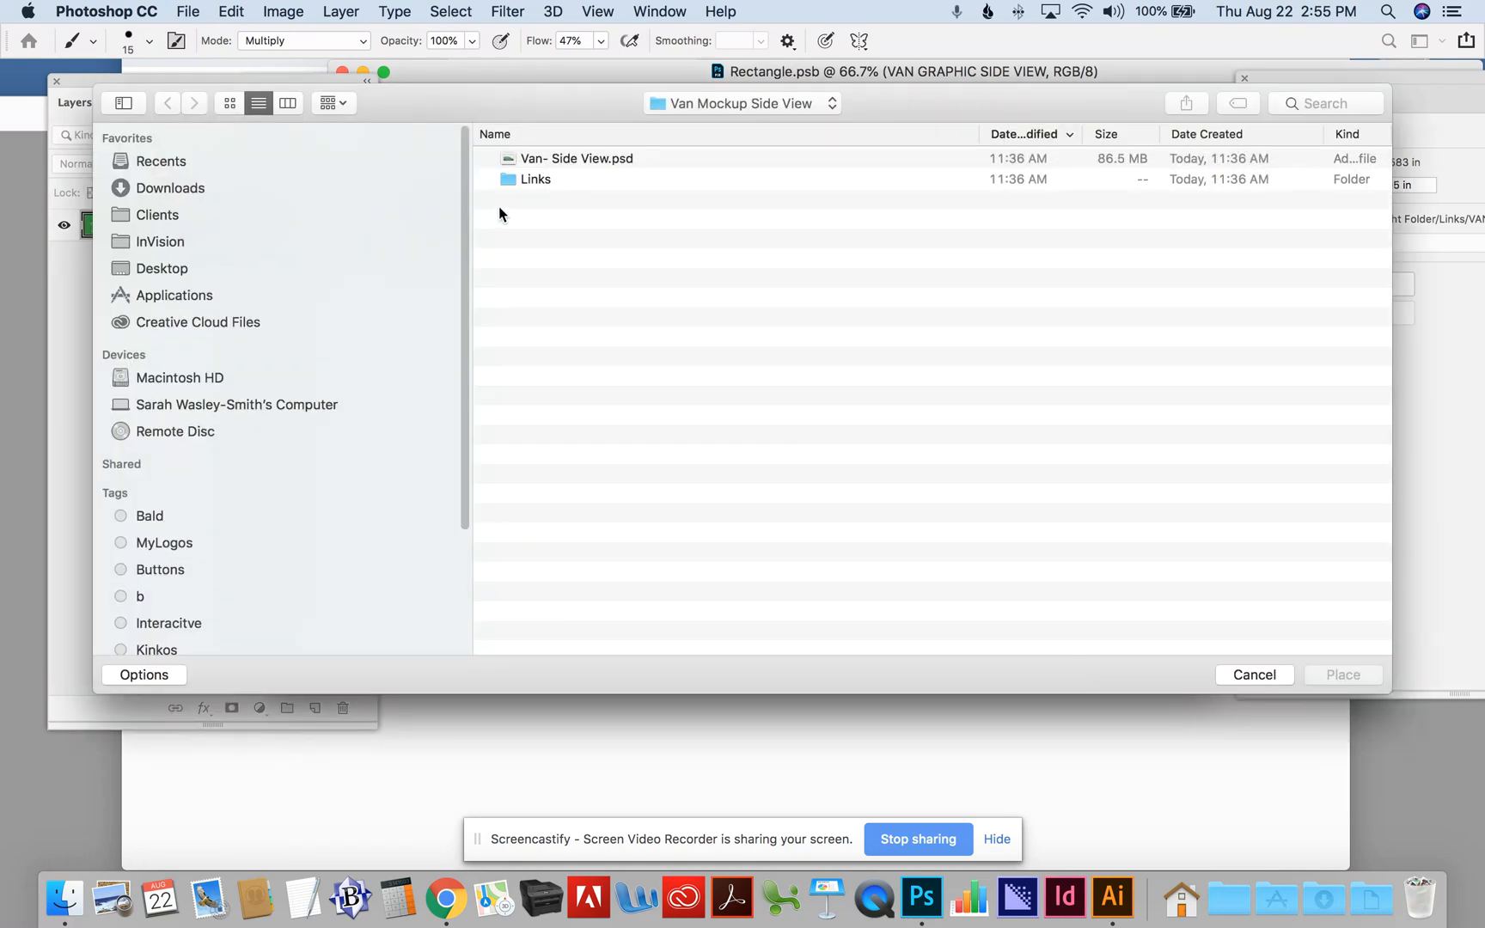
double_click(511, 180)
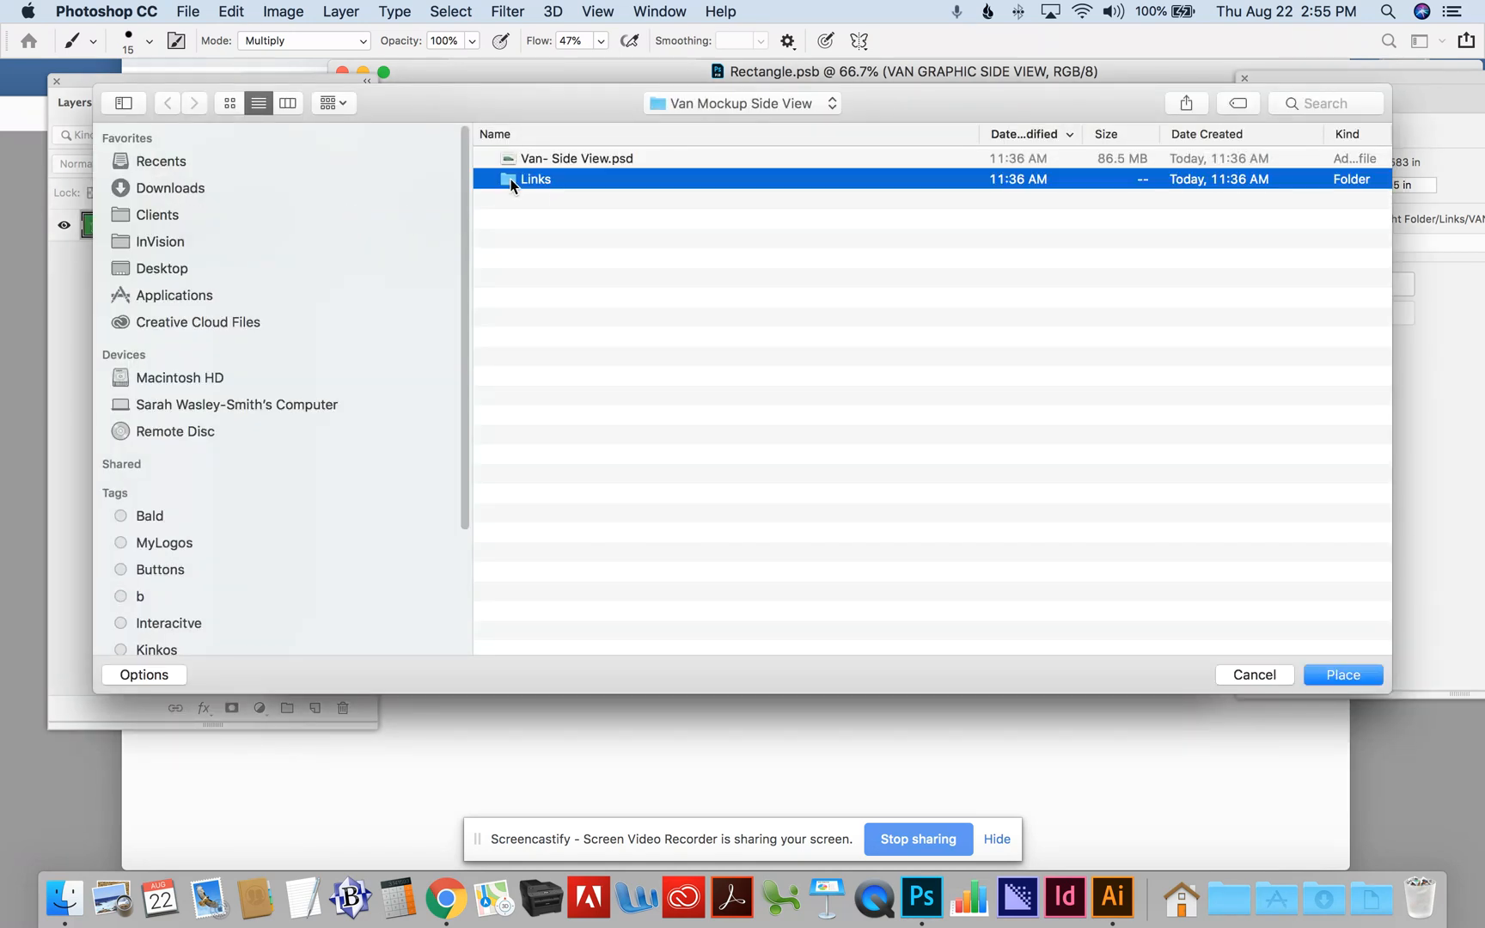
left_click(571, 161)
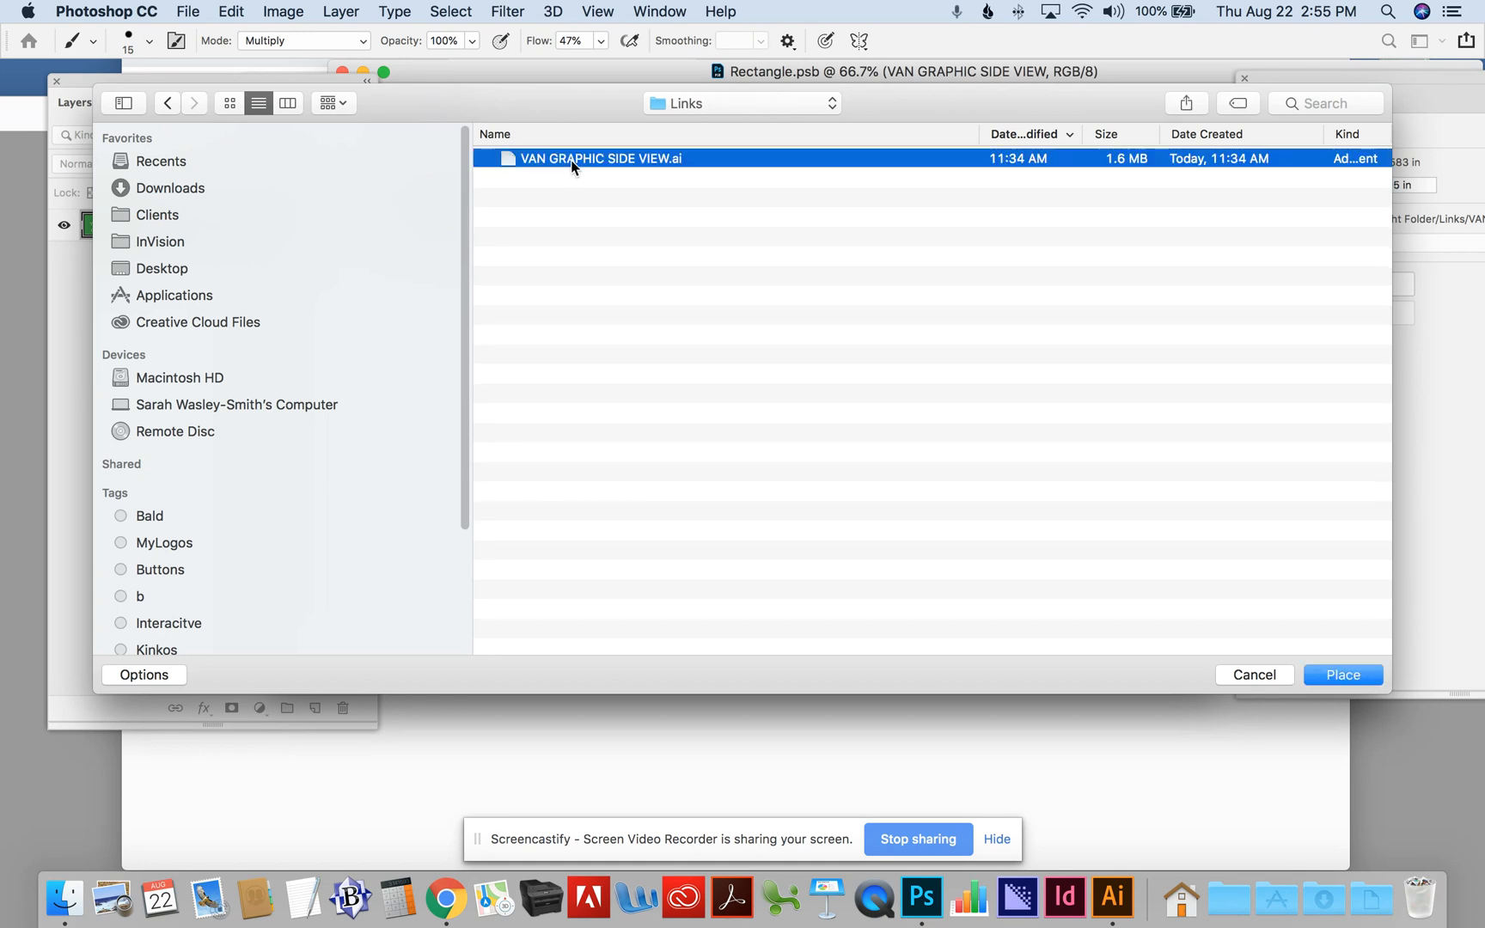
left_click(1335, 676)
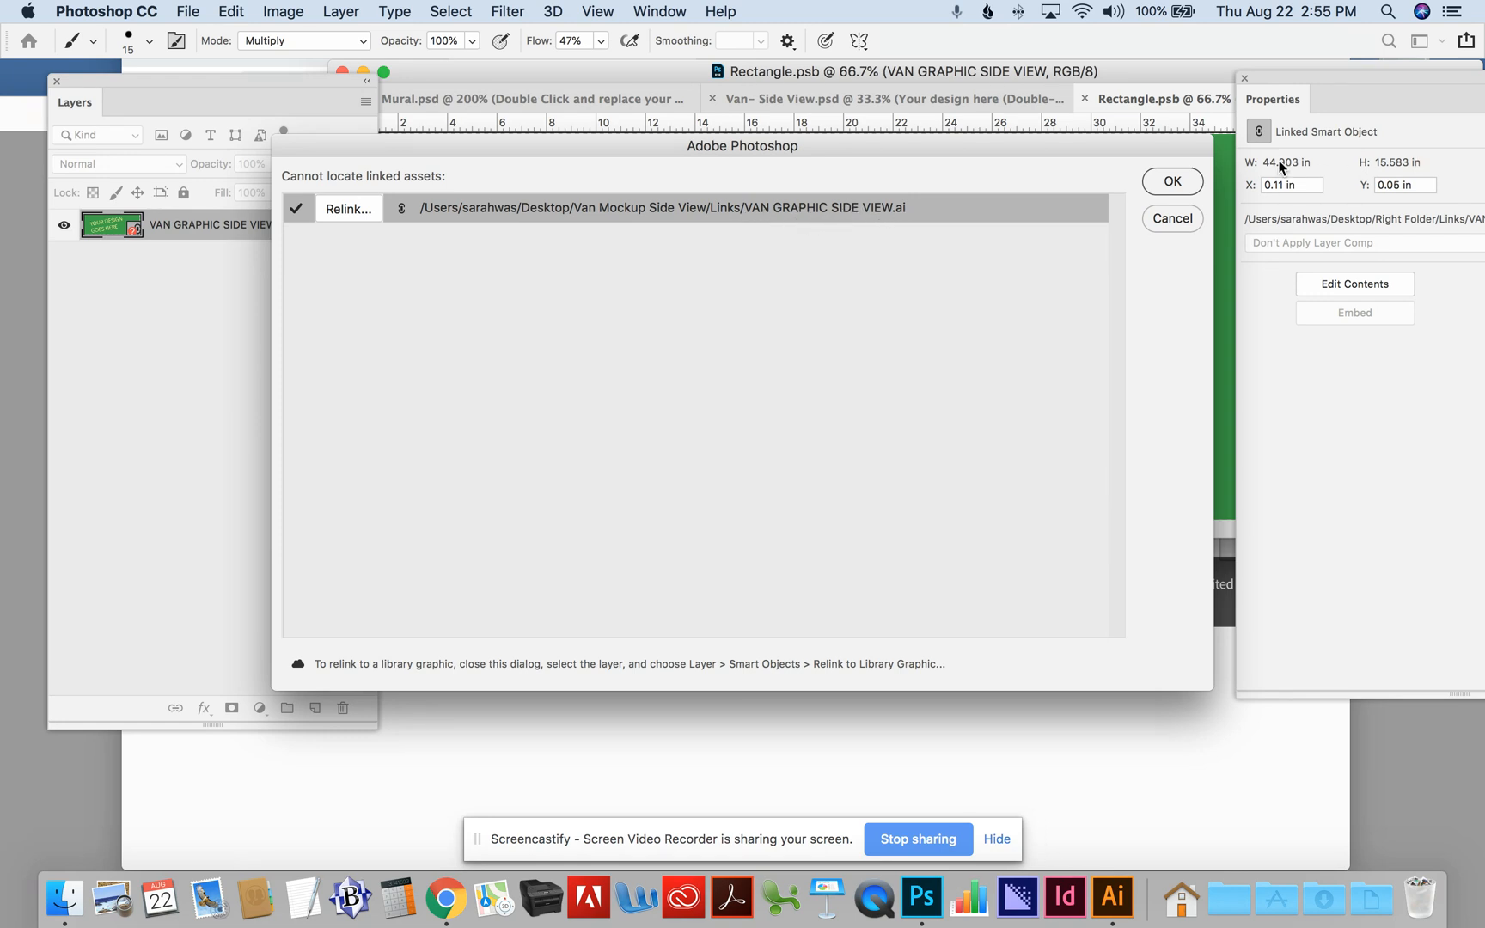
left_click(1171, 182)
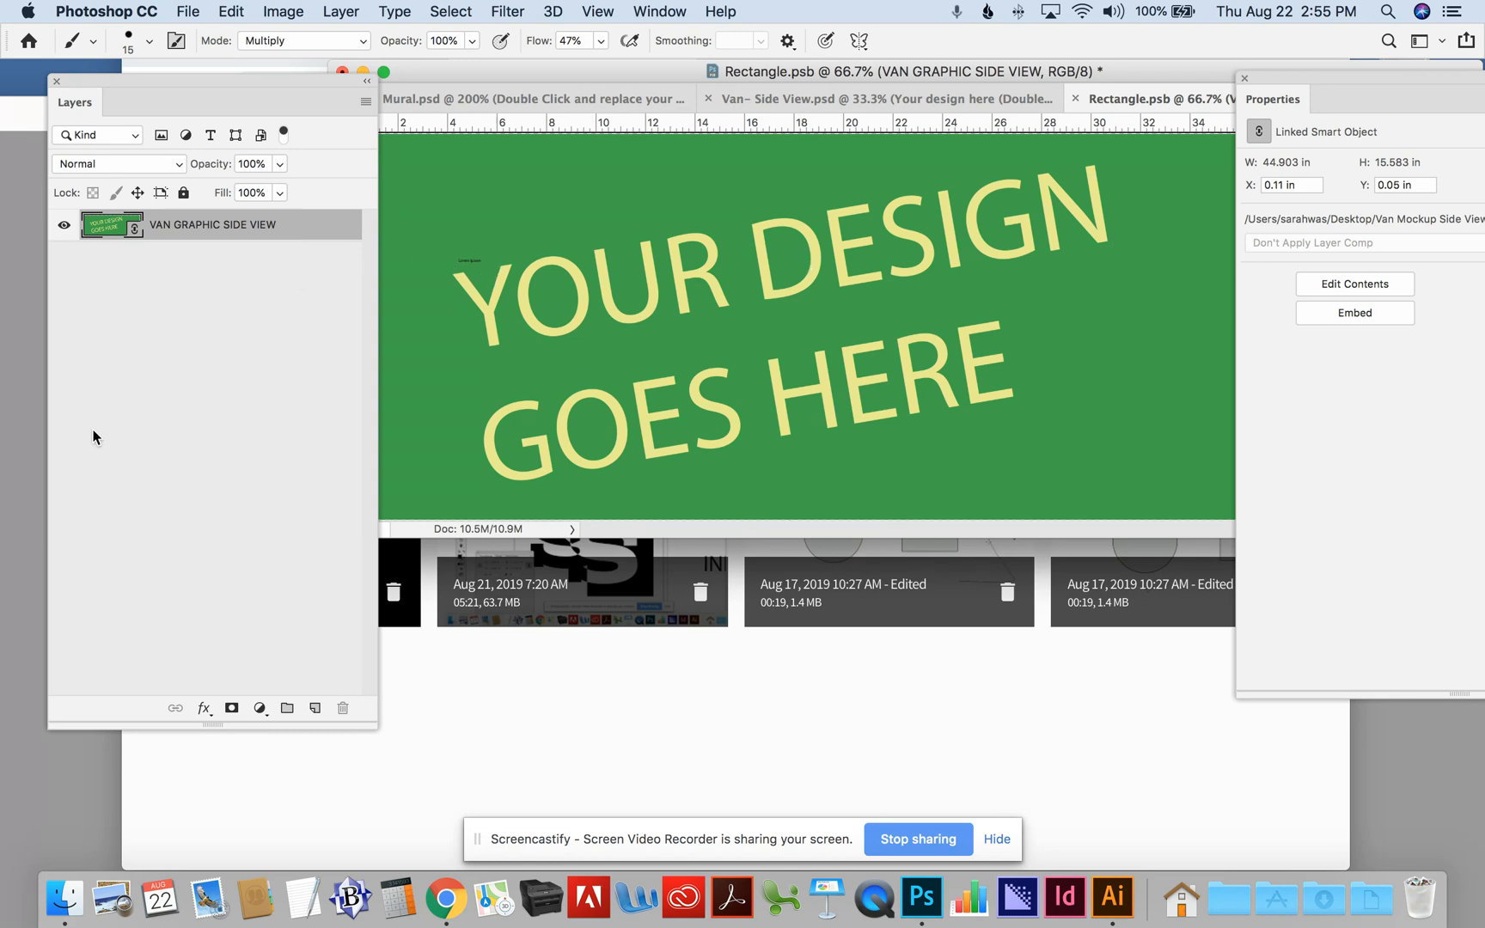
Add a blank layer above the linked van graphic, and open the graphic's contents for editing in Illustrator.
left_click(314, 707)
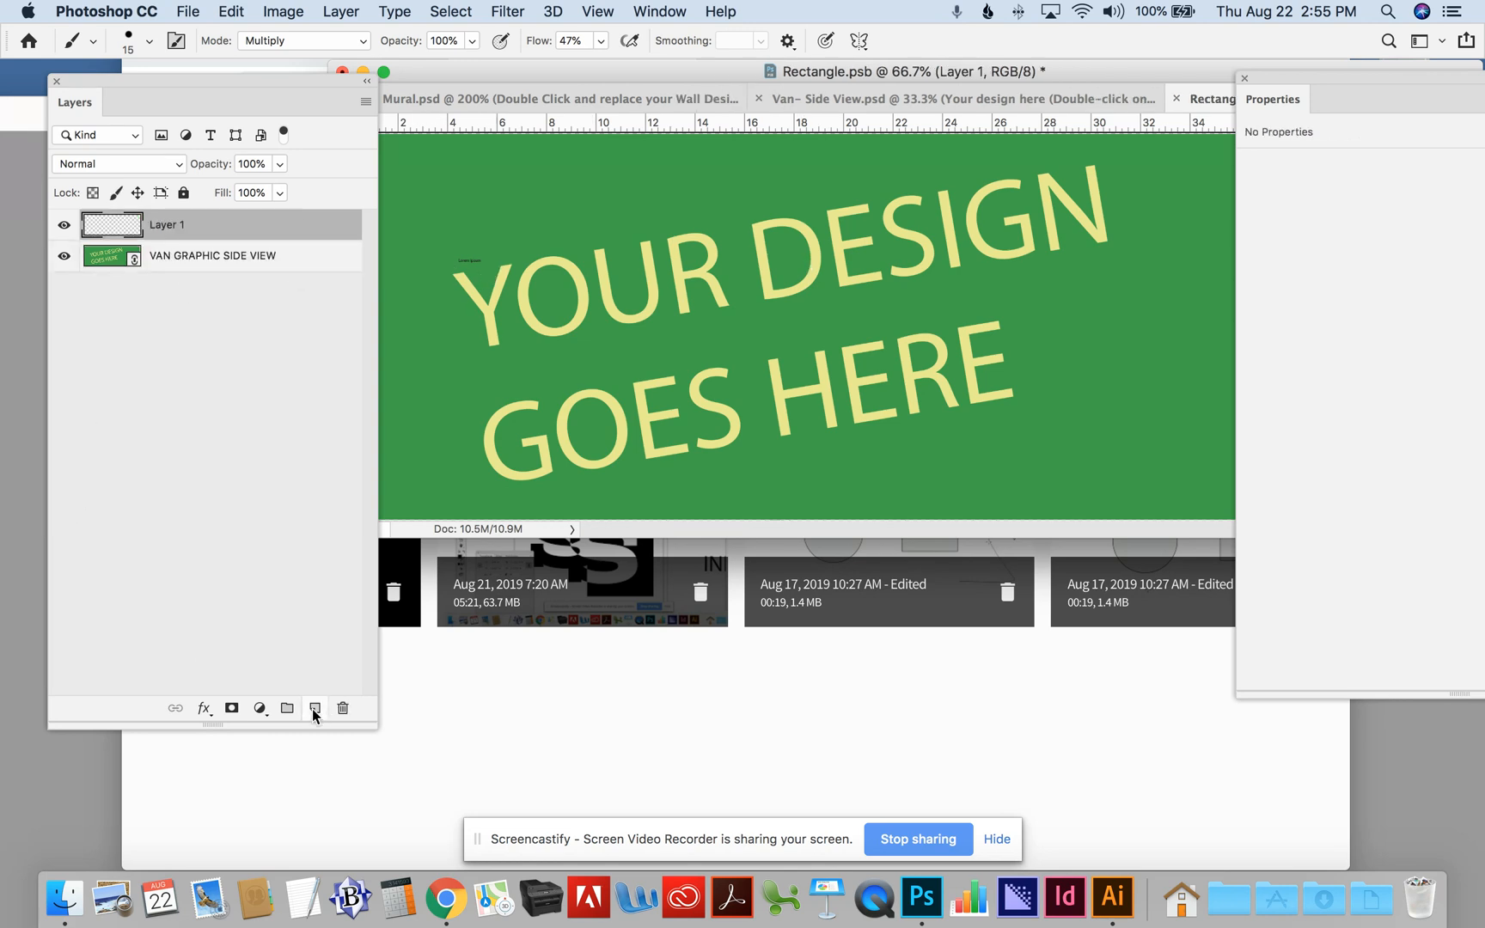
left_click(189, 254)
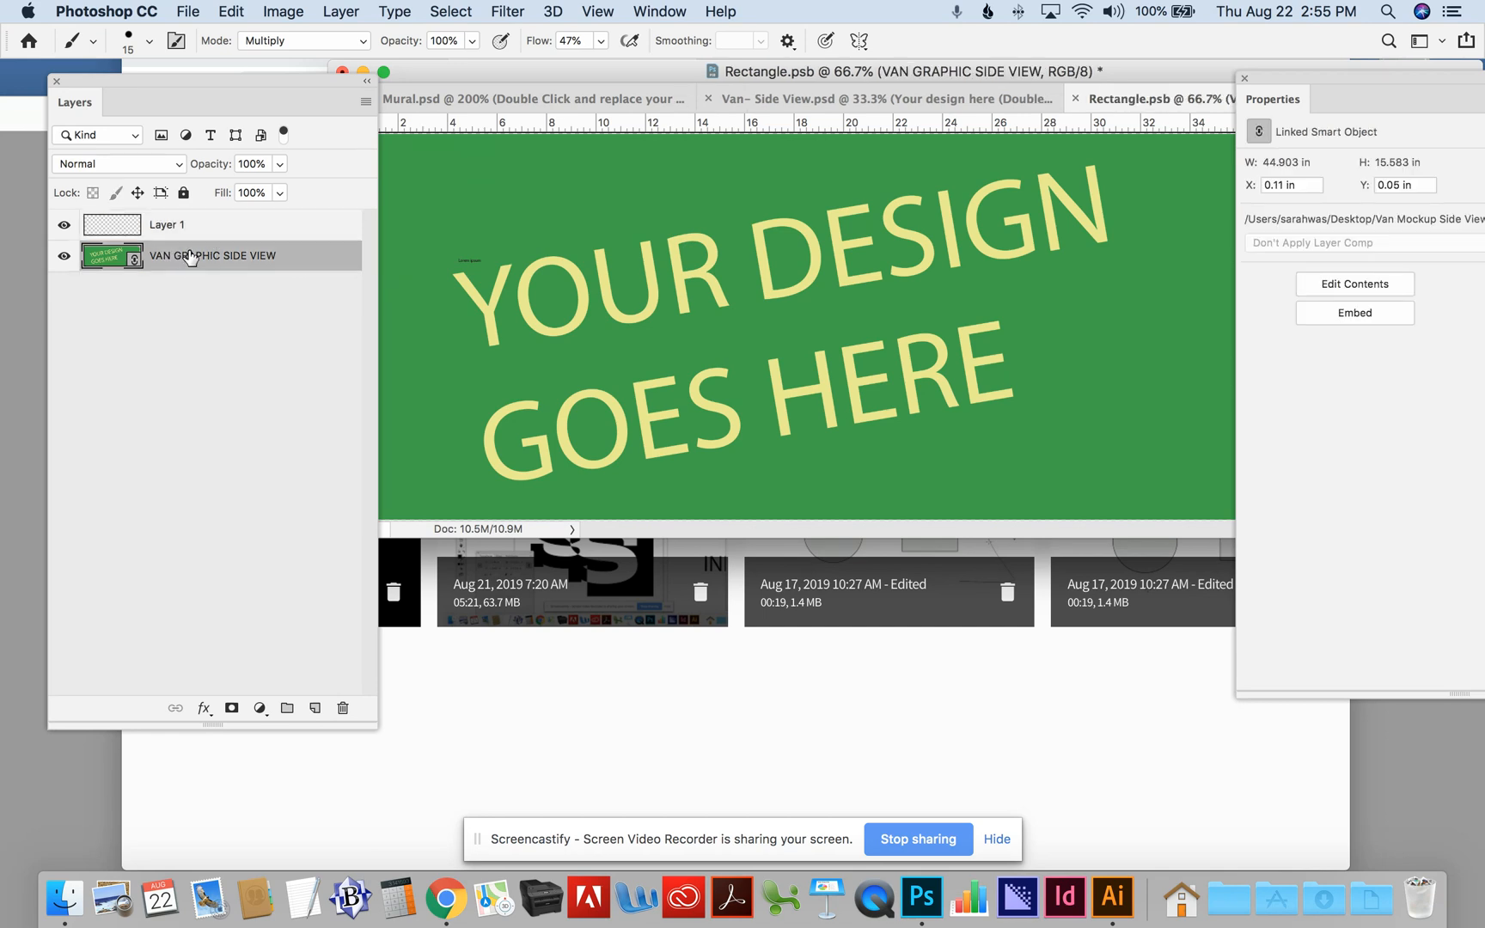
left_click(1344, 285)
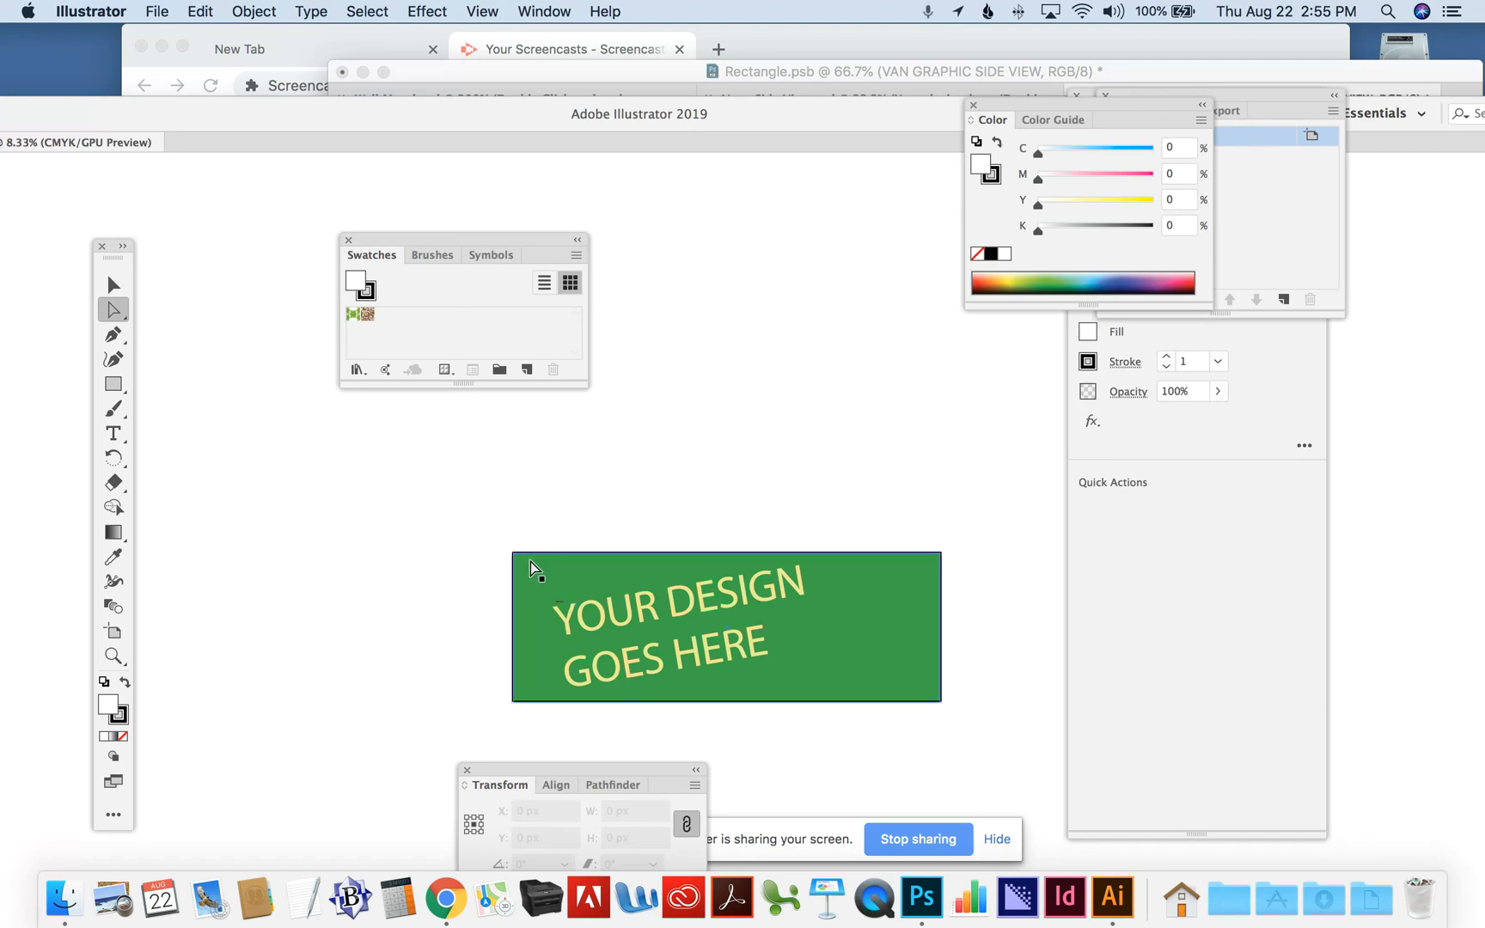
Fill the background rectangle behind the "YOUR DESIGN GOES HERE" text with dark brown and save the graphic.
left_click(533, 570)
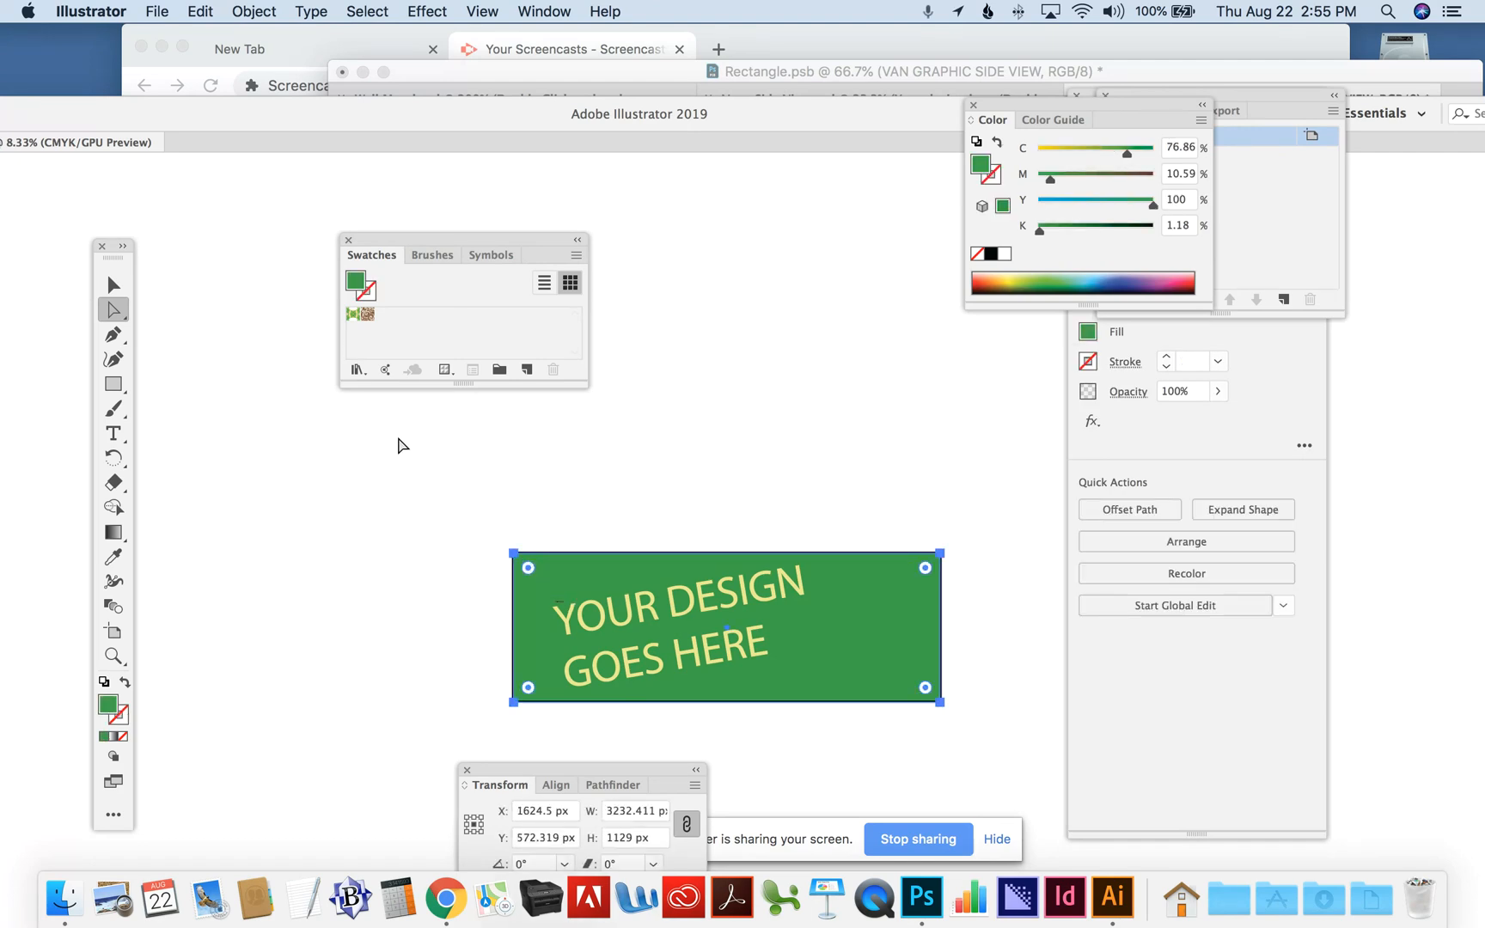
left_click(115, 284)
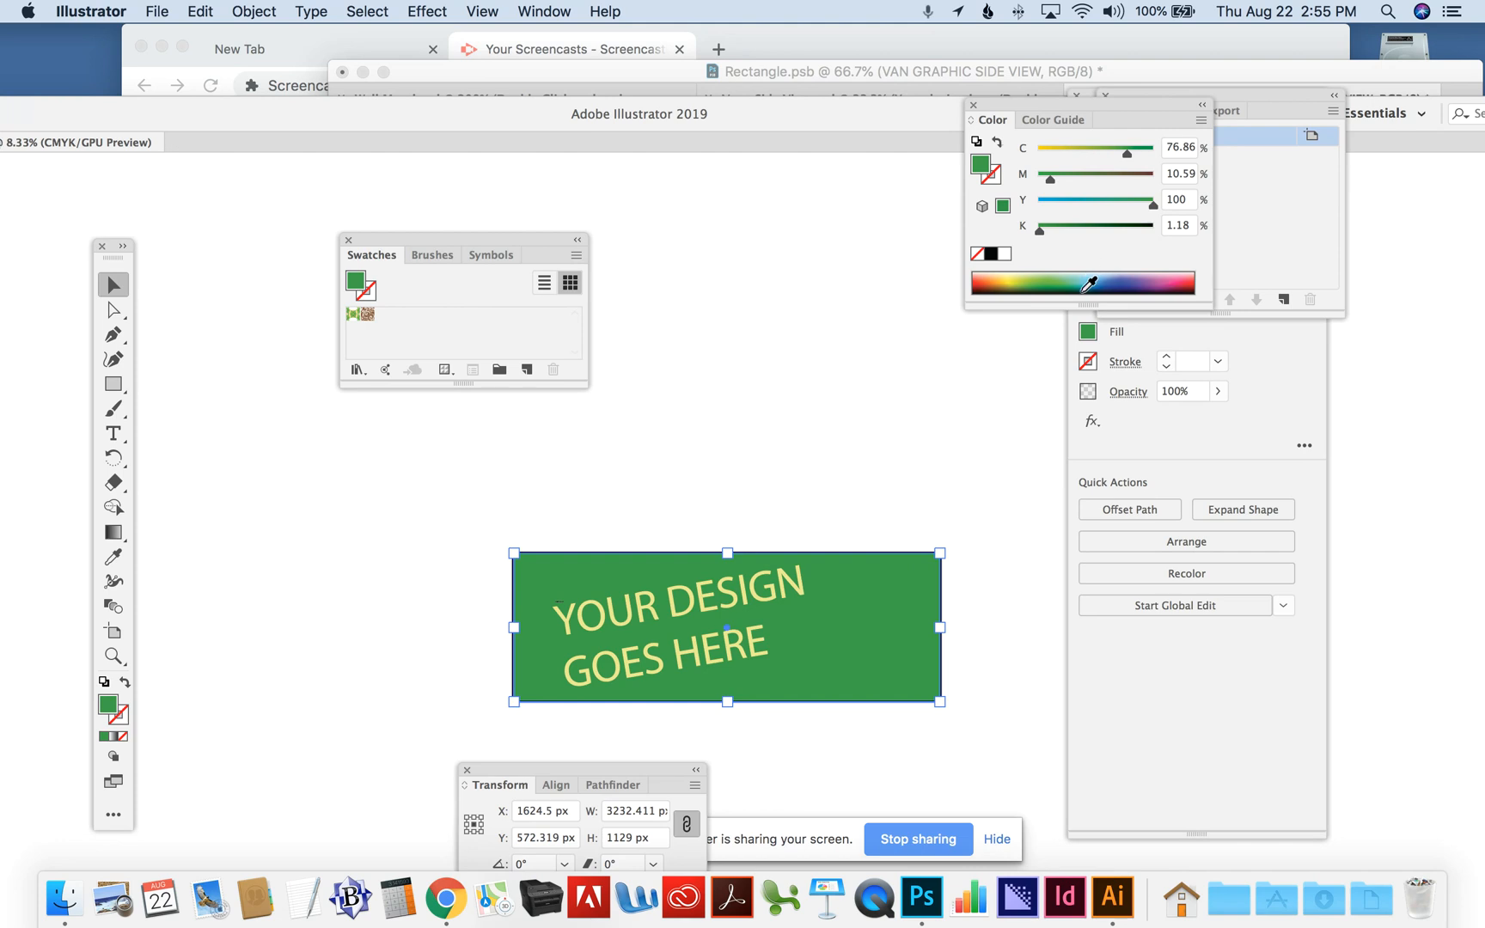
left_click(1085, 285)
left_click(1112, 282)
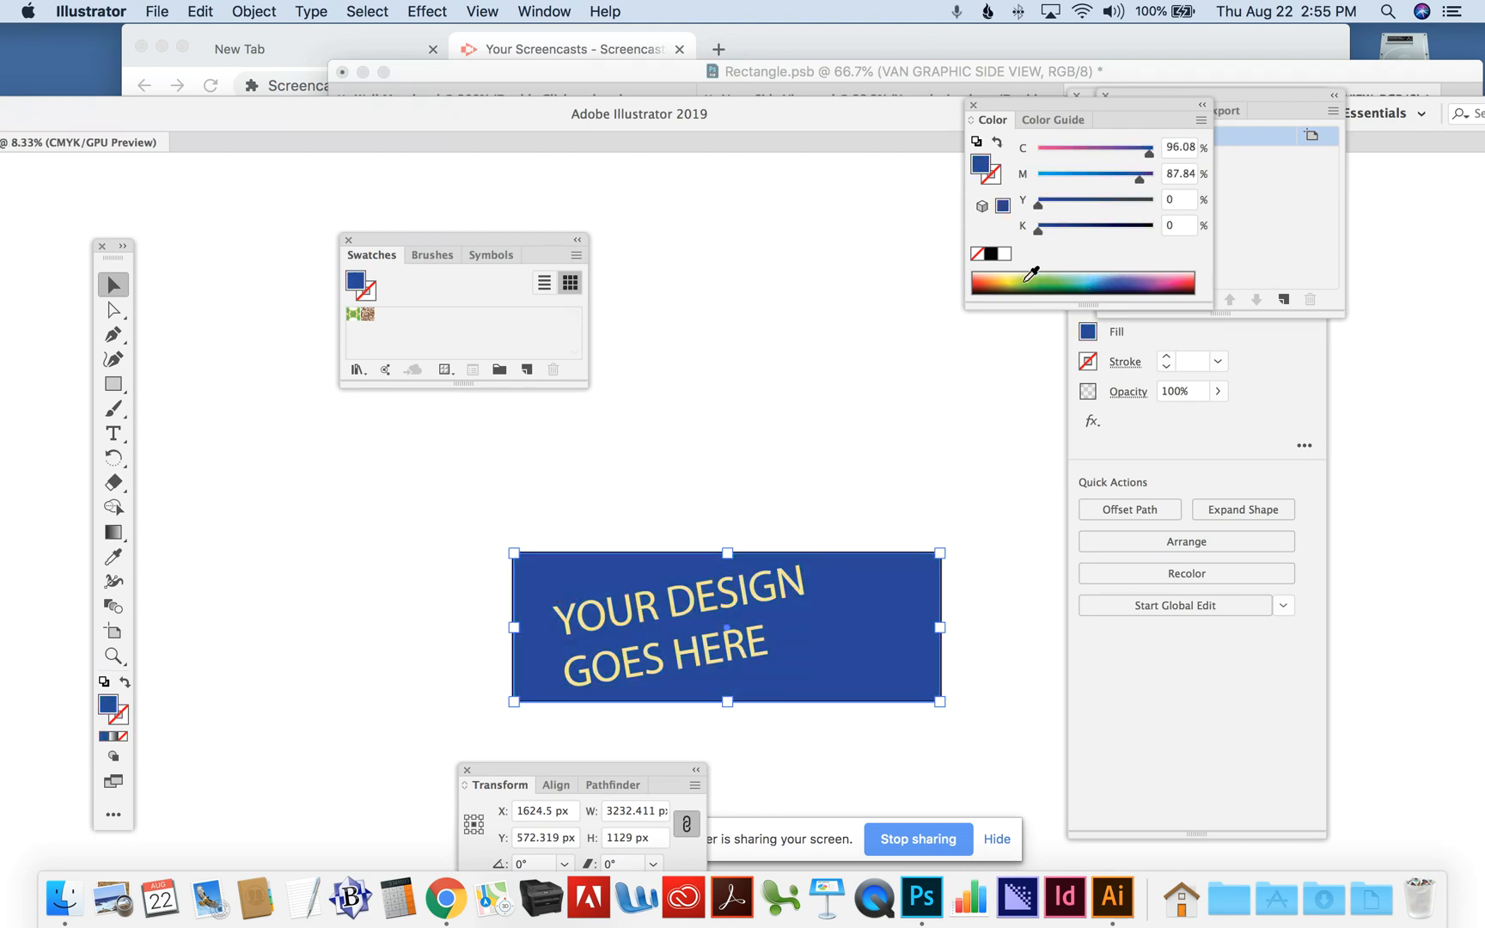
left_click(1025, 281)
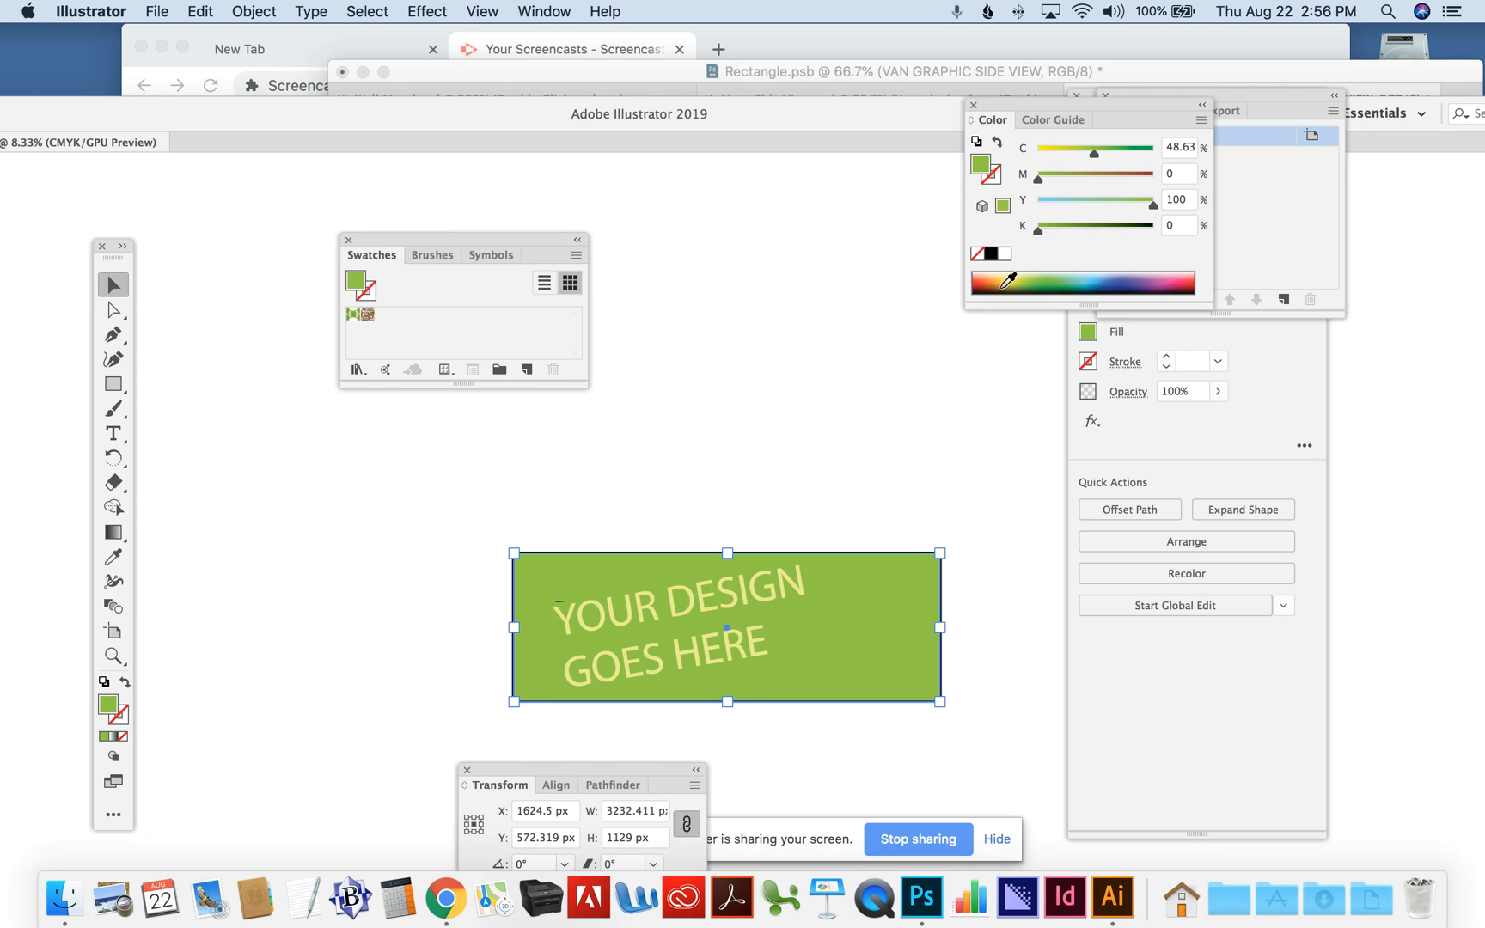
left_click(1003, 285)
left_click(745, 373)
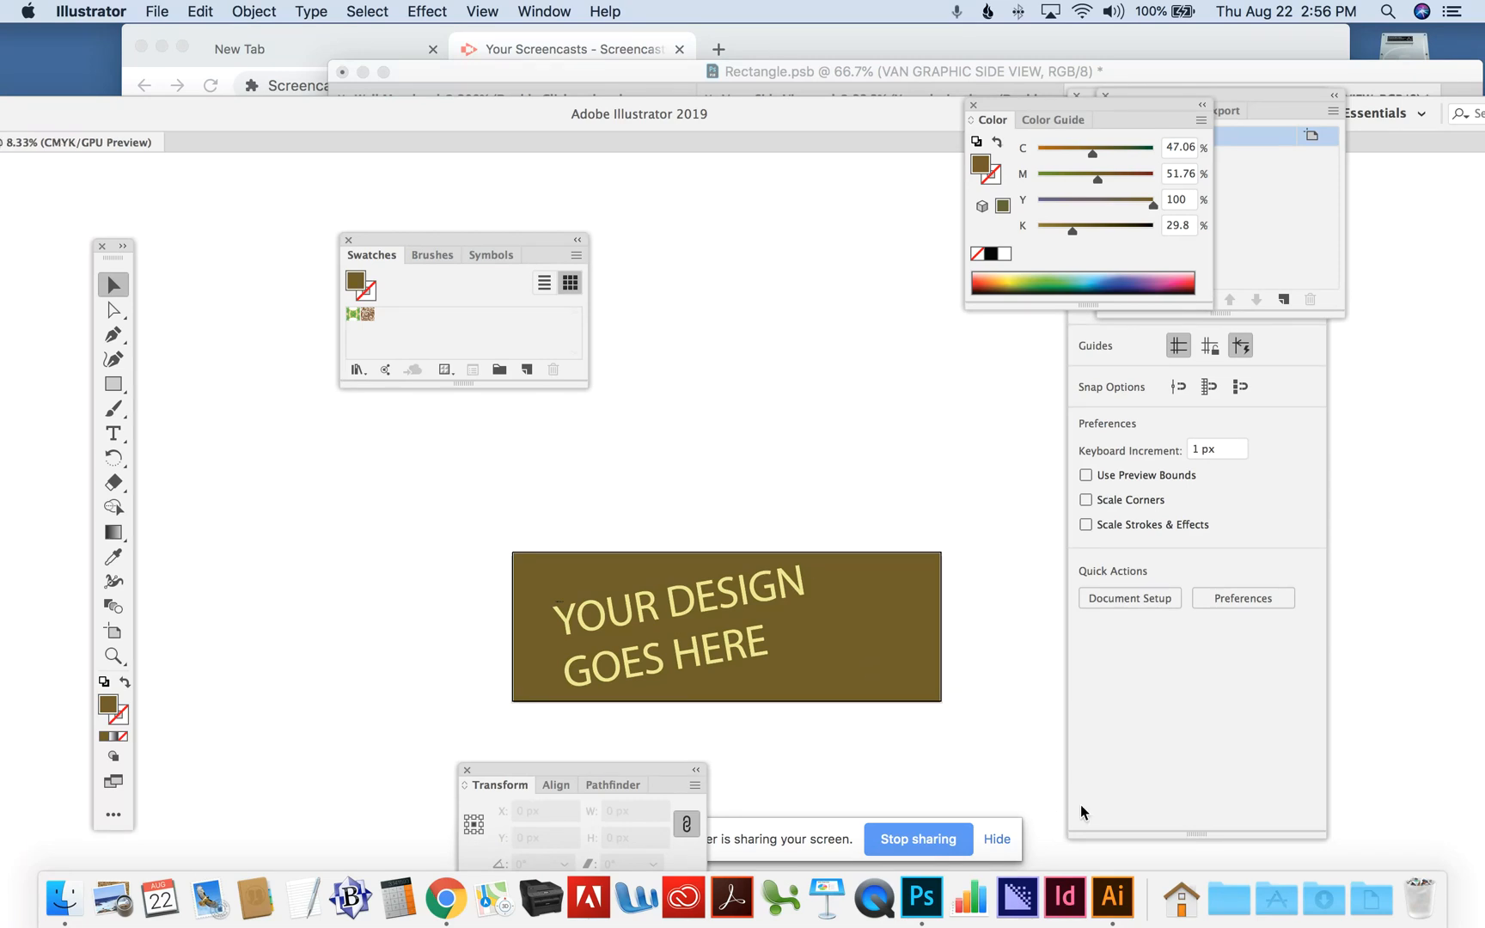
Switch back to Photoshop, then save and close Rectangle.psb to update the design on the van mockup.
left_click(922, 898)
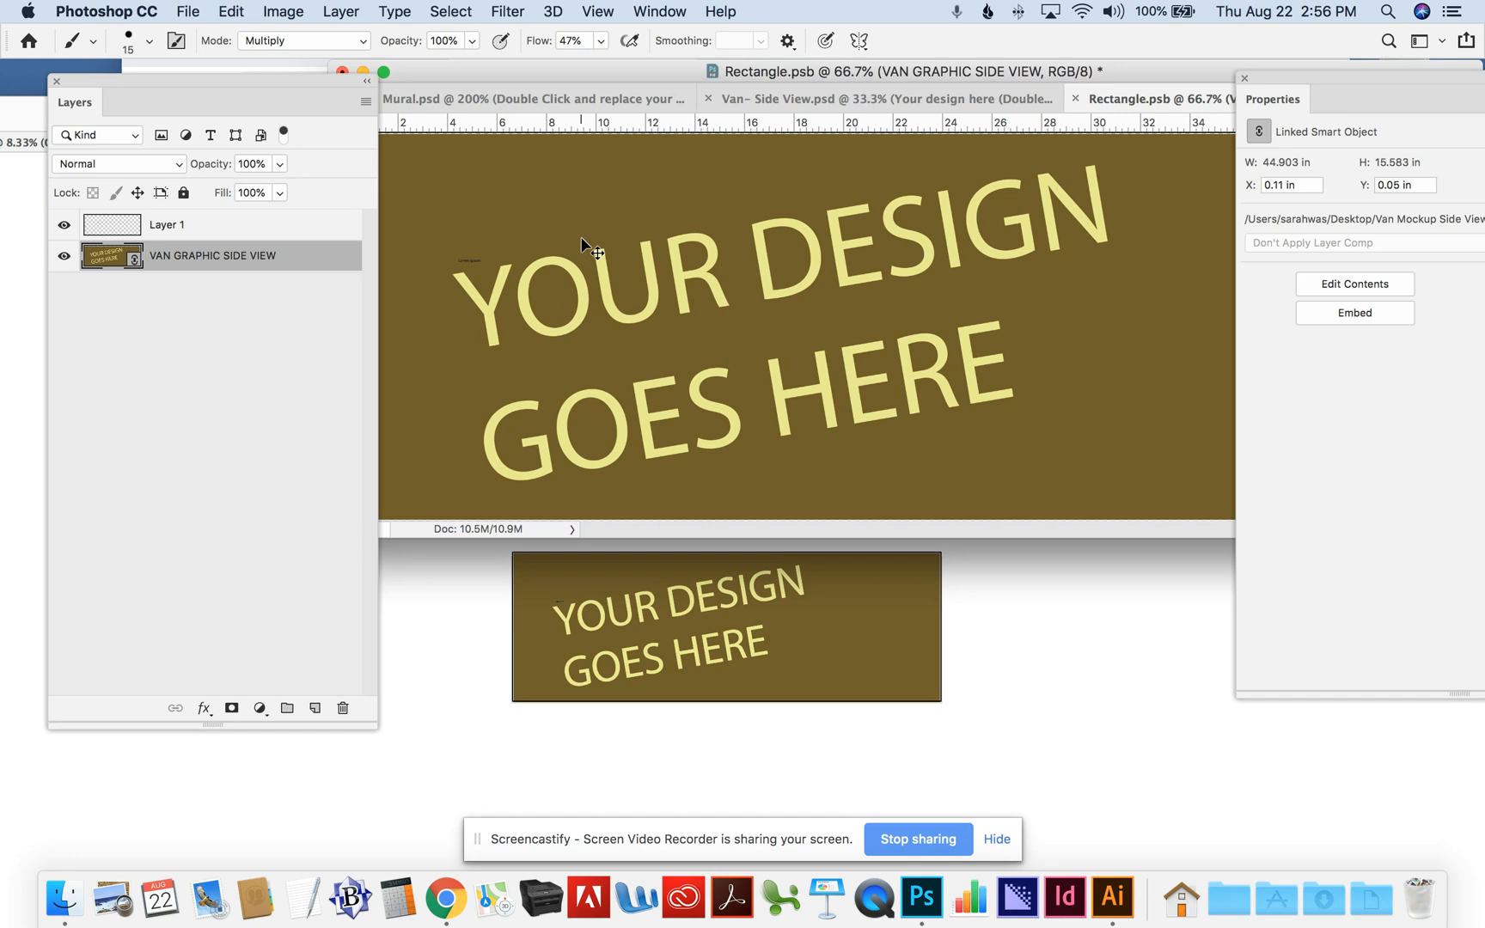
key("super+s")
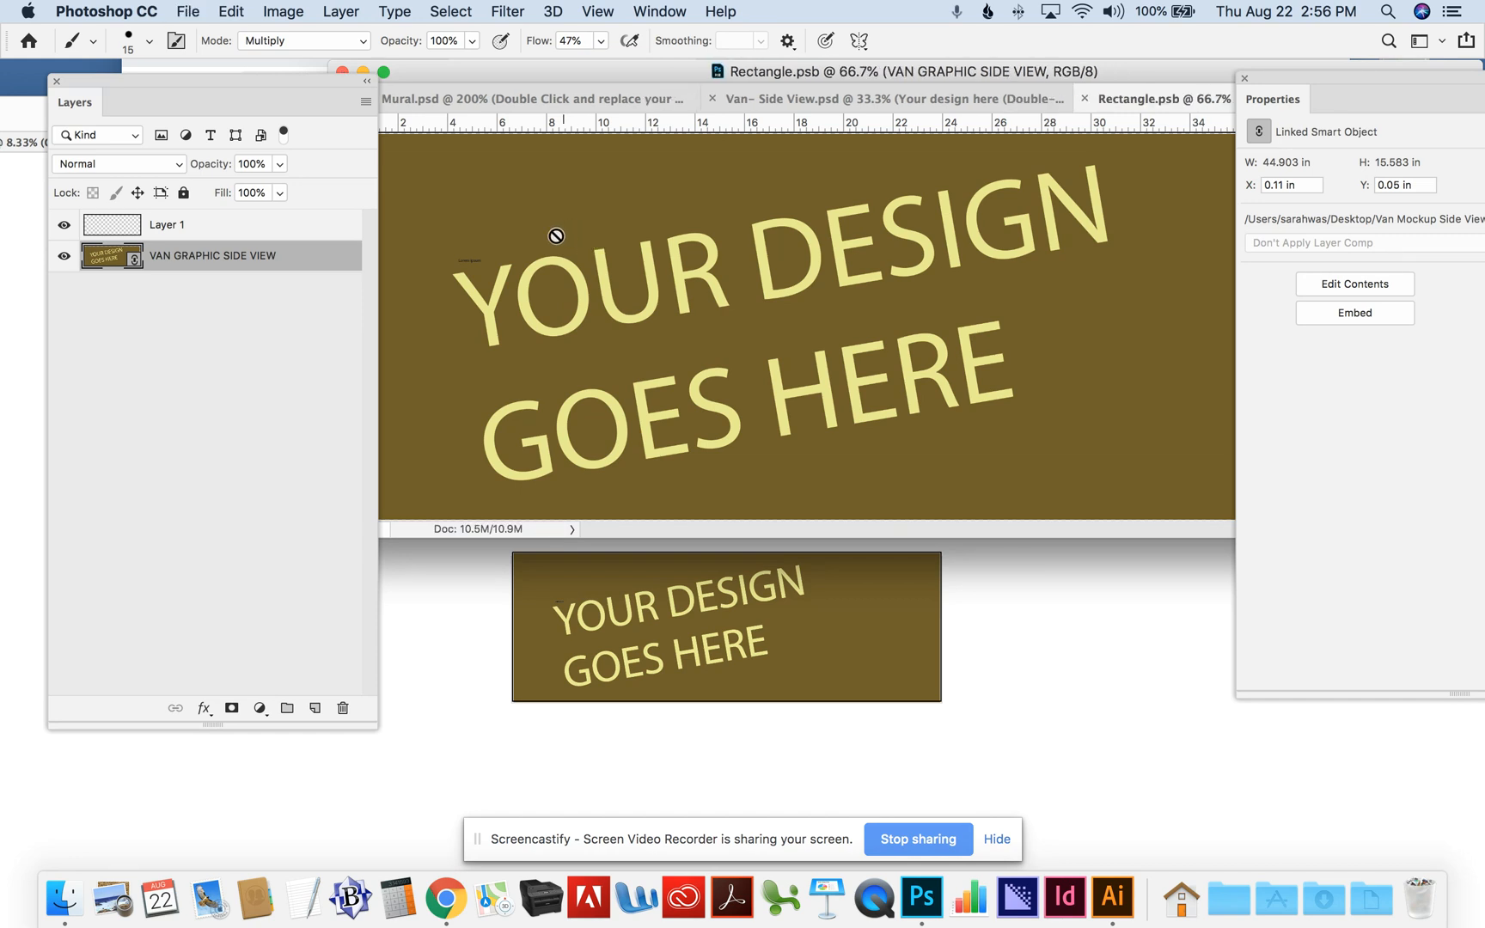
key("super+w")
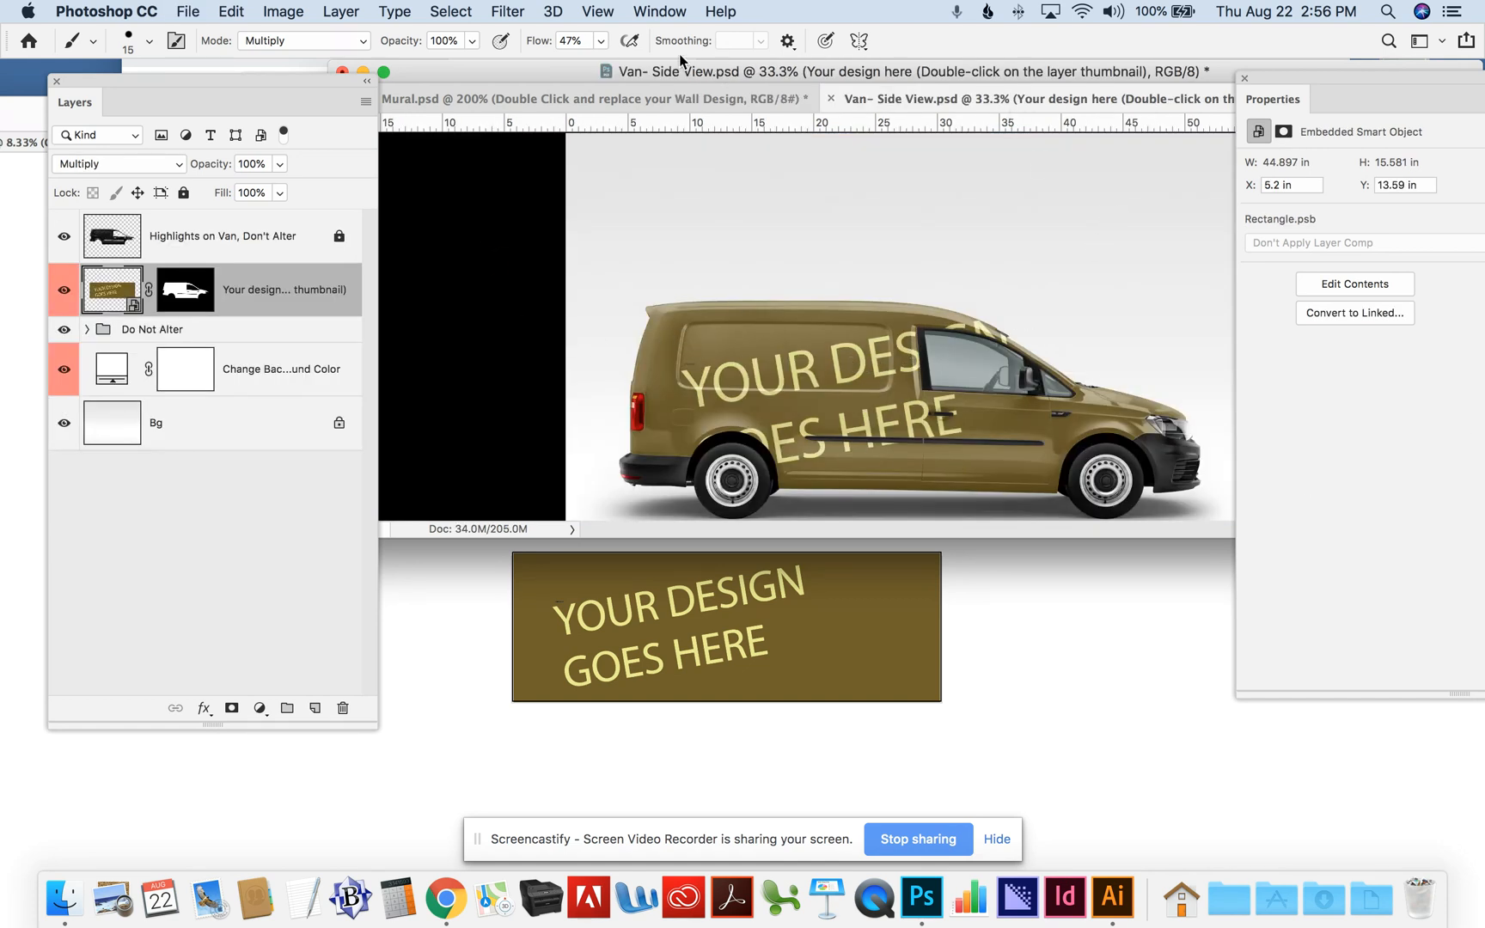
Reposition and enlarge the Van- Side View.psd document window to show the whole van mockup.
left_click_drag(502, 75, 443, 80)
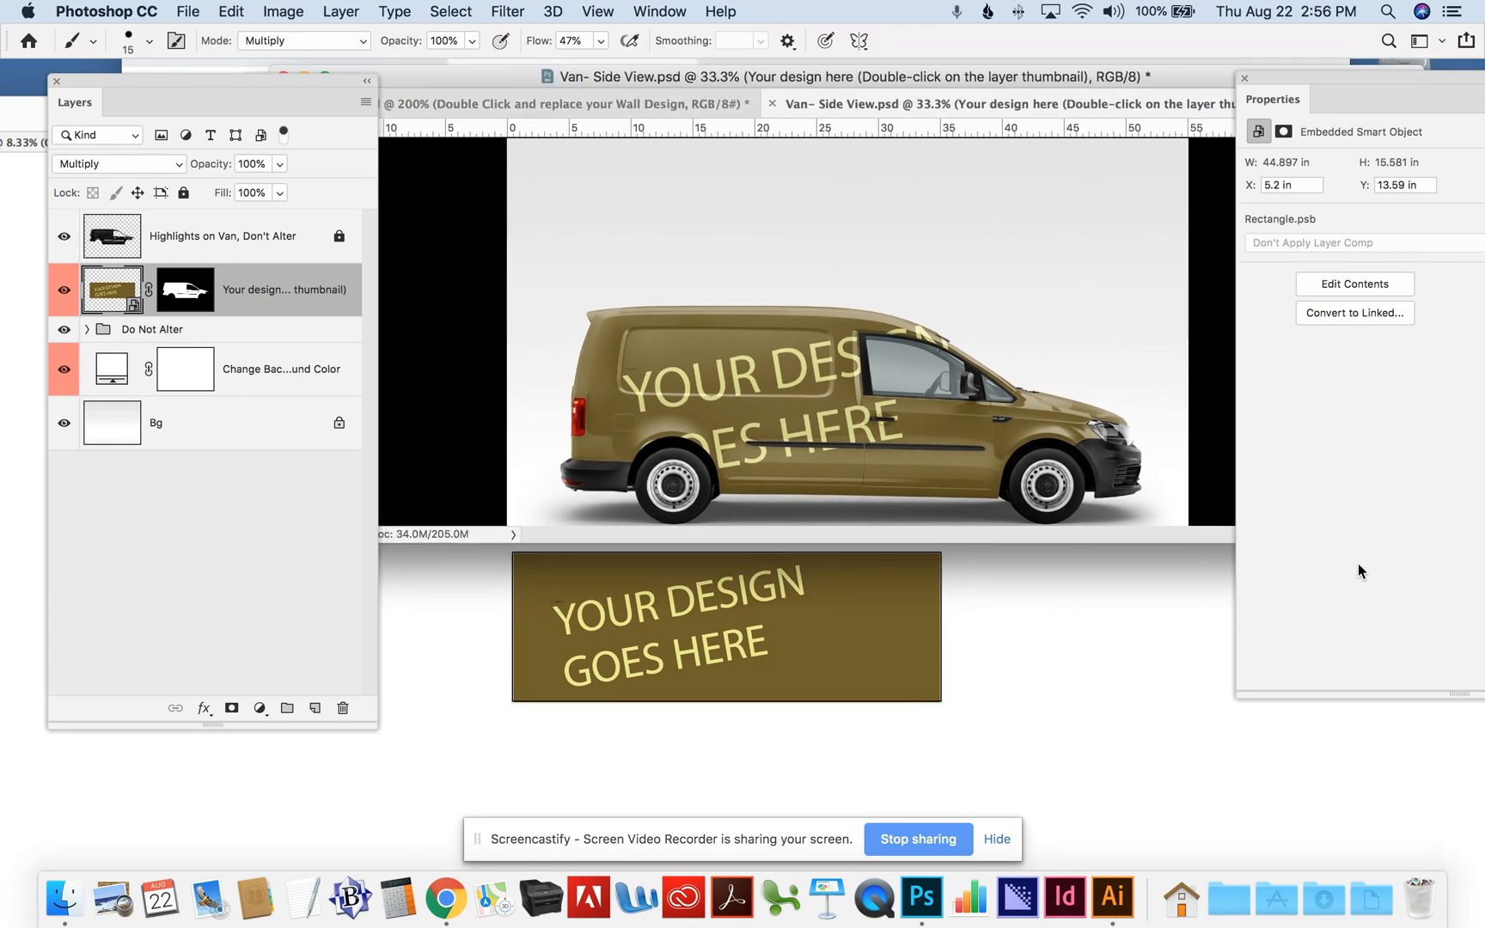
left_click_drag(1186, 71, 1118, 64)
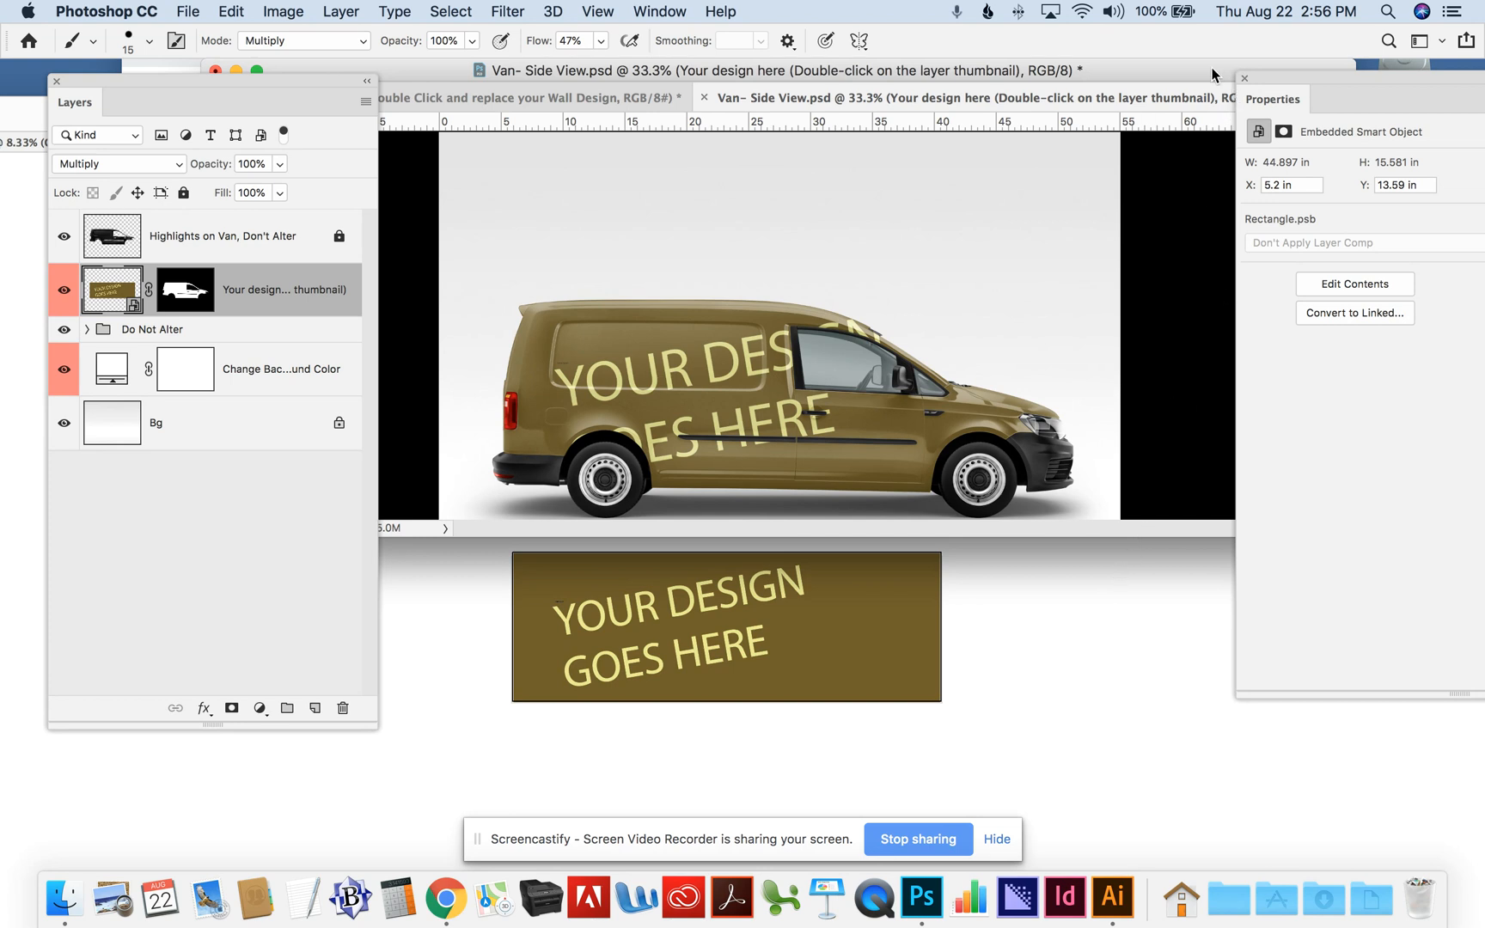
left_click_drag(1213, 72, 1048, 96)
left_click_drag(1184, 562, 1186, 776)
left_click_drag(941, 93, 1038, 83)
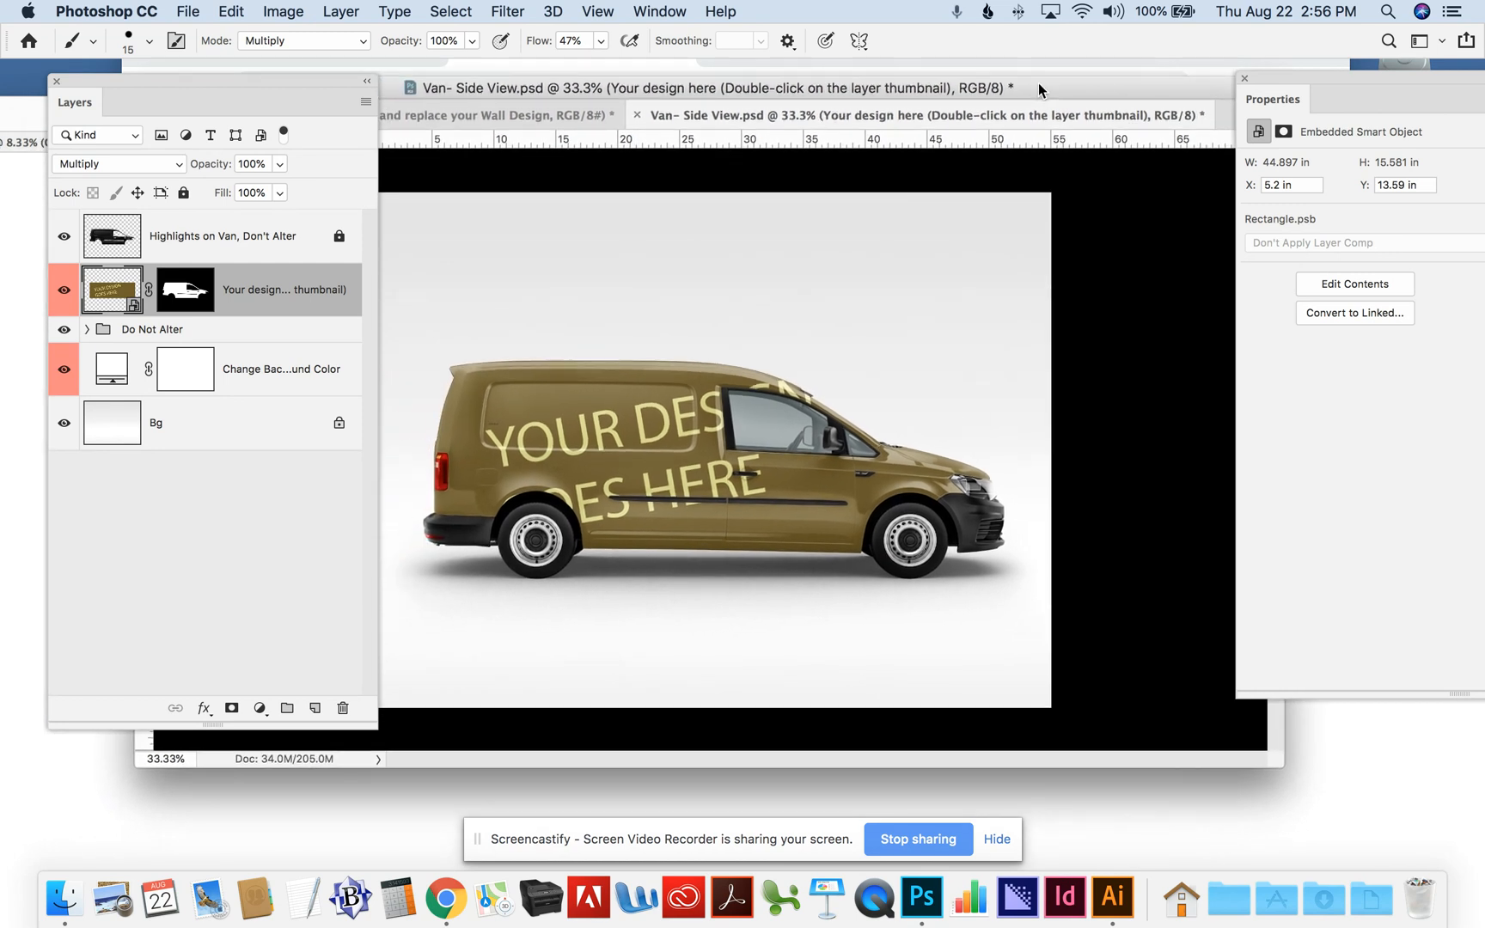
Set the background color fill layer to yellow-green e4ff27 and add a blank layer directly above it.
double_click(114, 375)
left_click(220, 482)
left_click(209, 518)
left_click(225, 501)
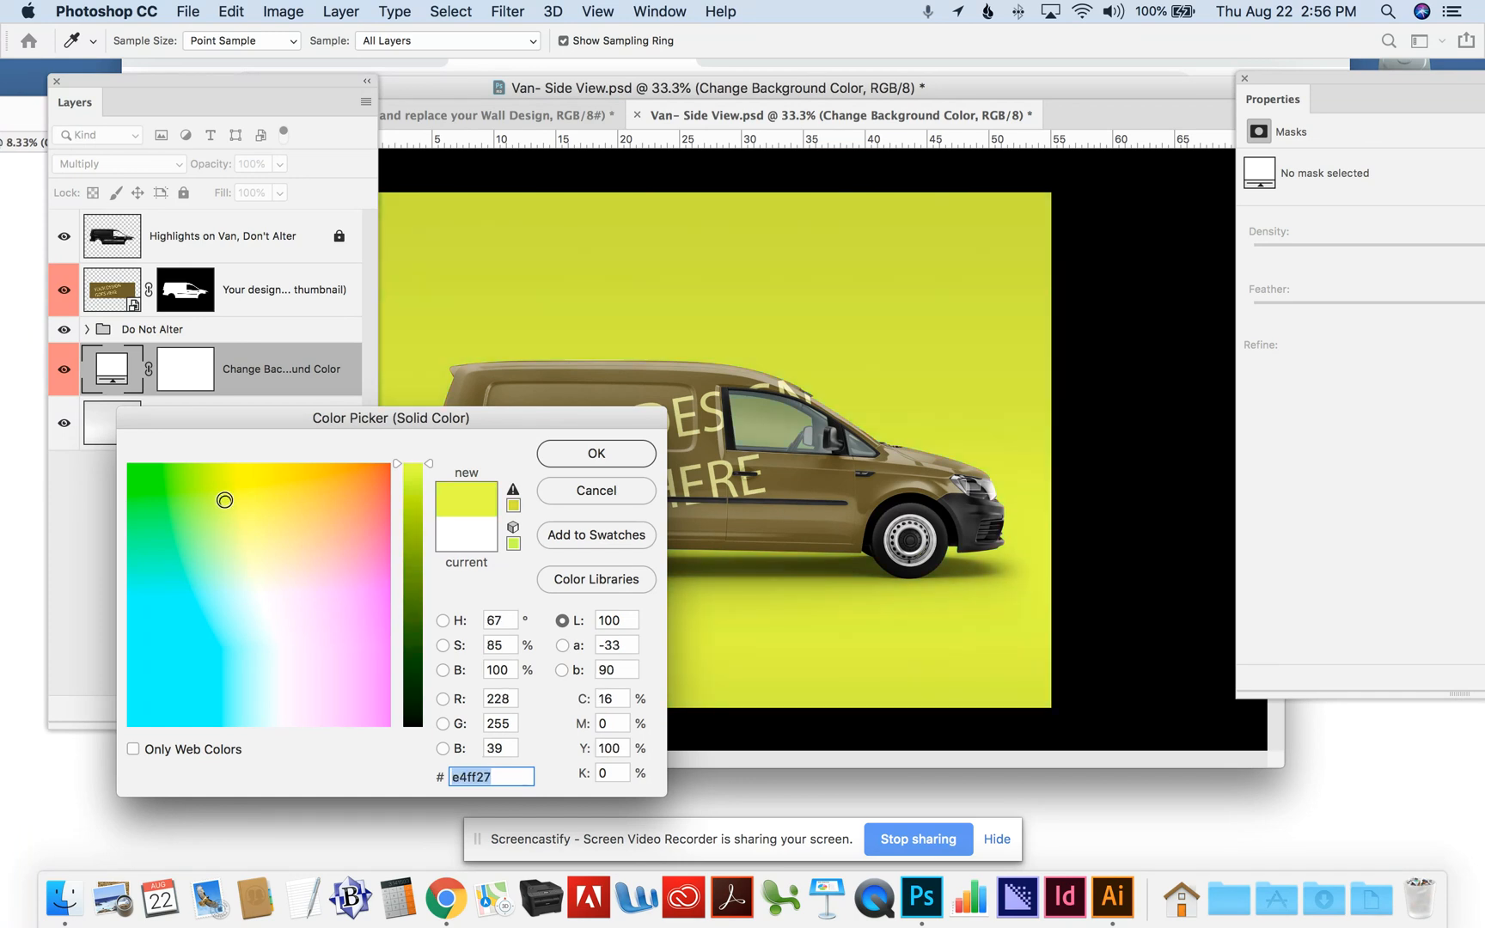
left_click(567, 456)
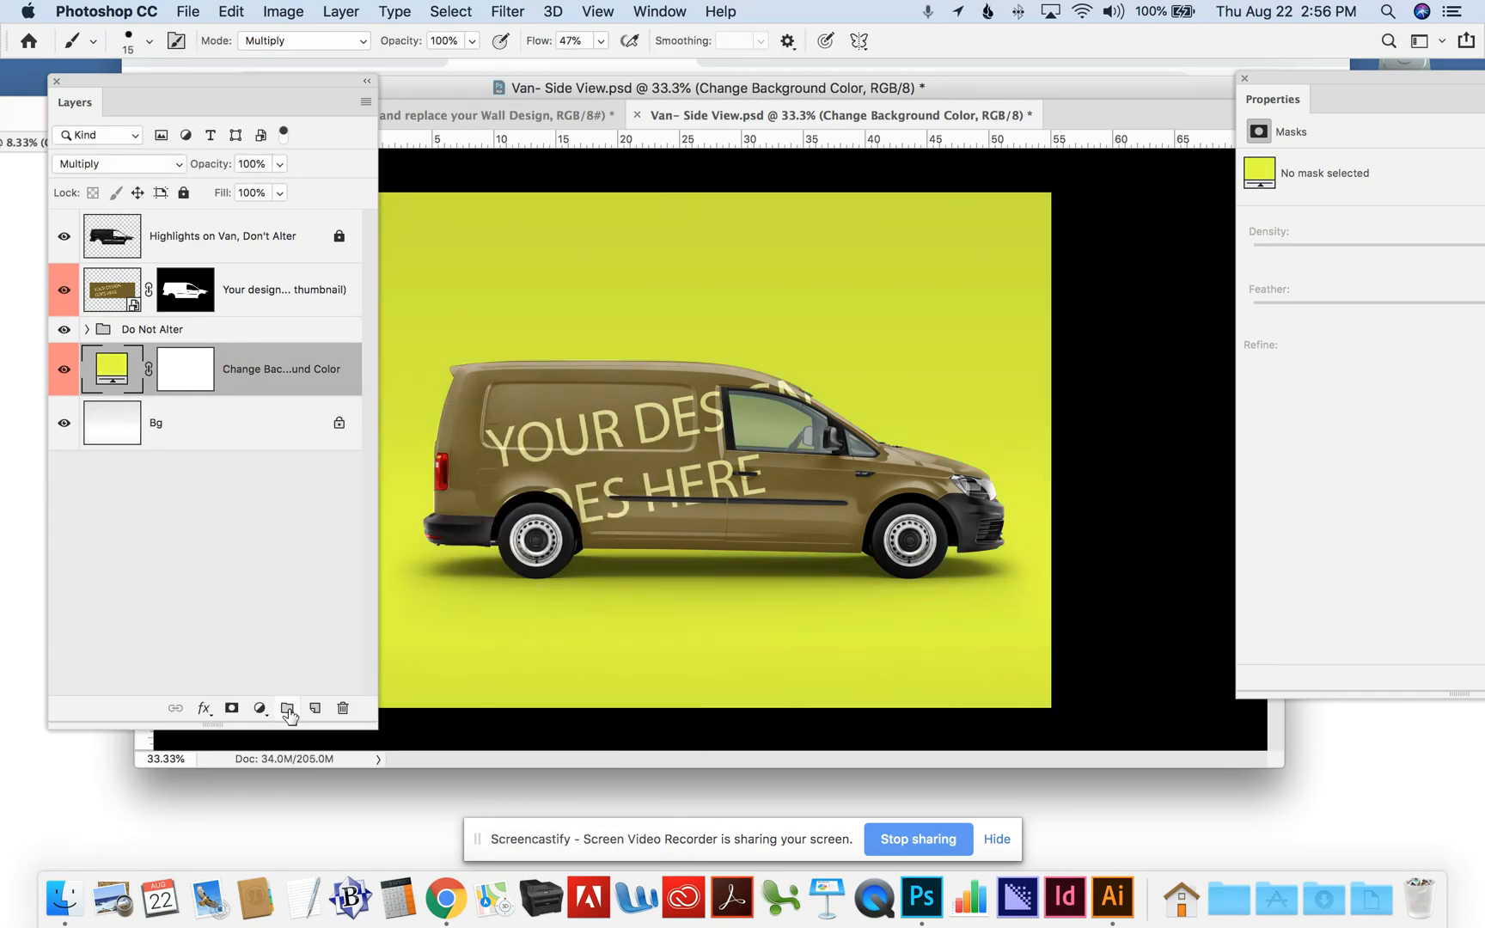
left_click(314, 708)
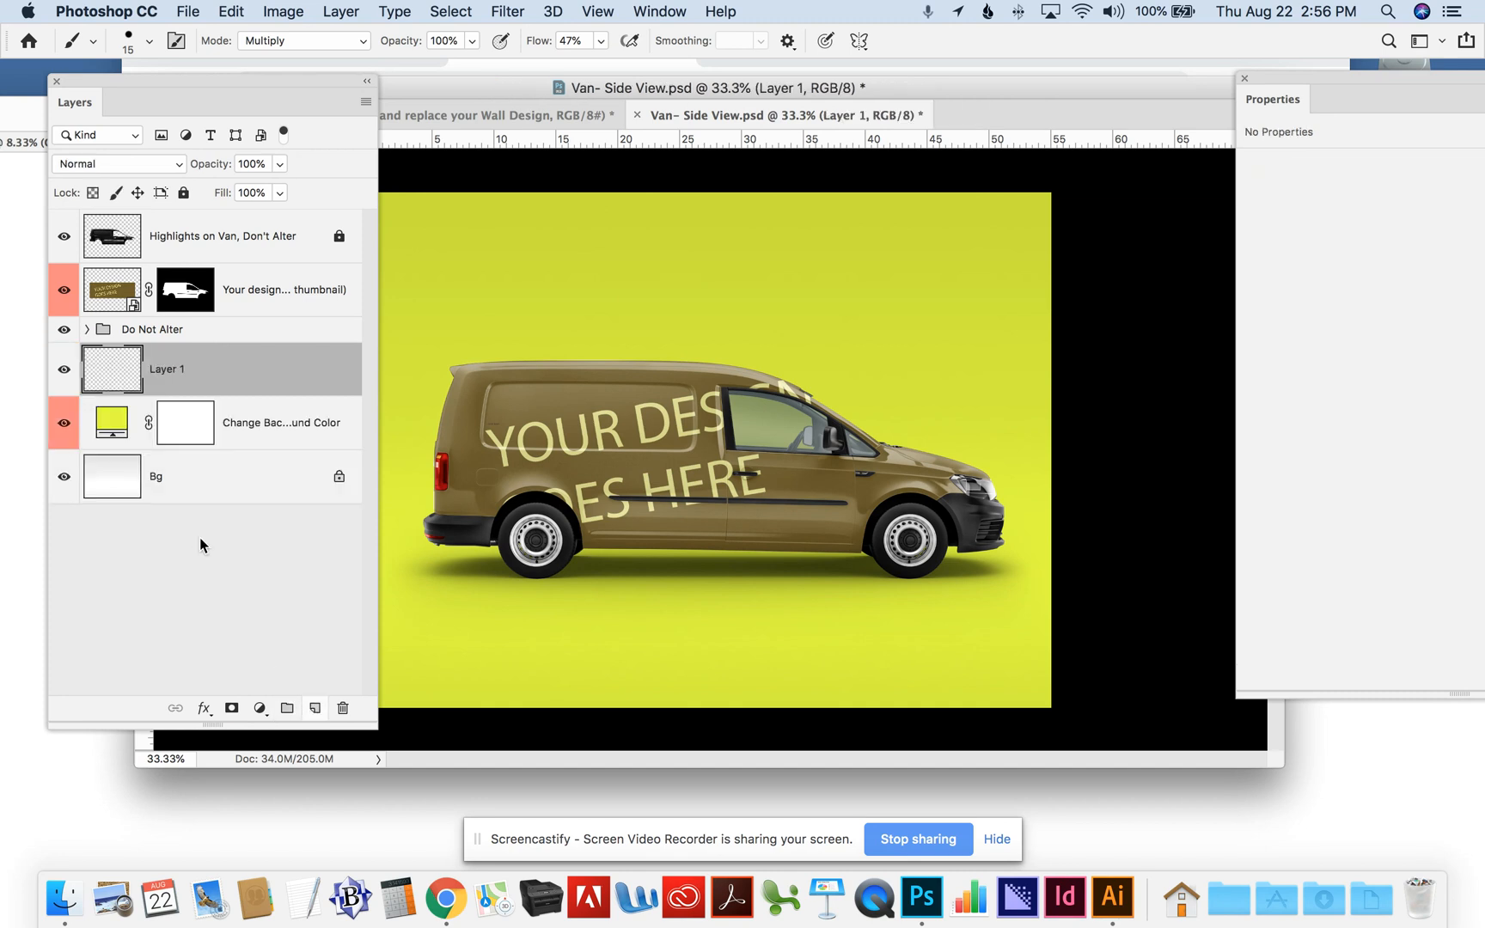